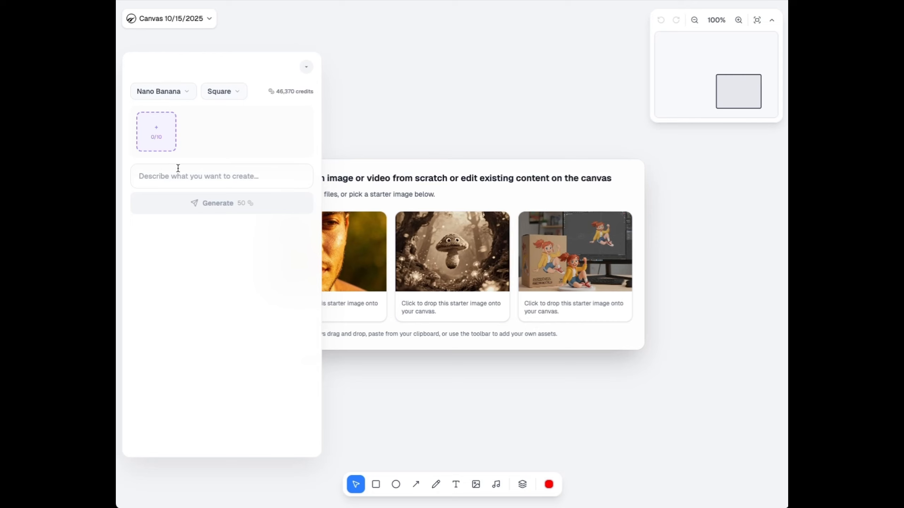
click(156, 90)
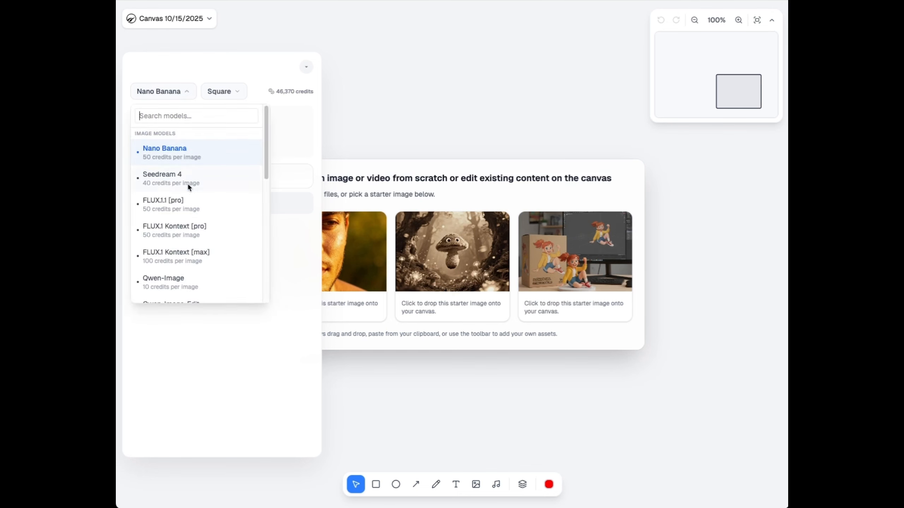
scroll(187, 184, down, 1)
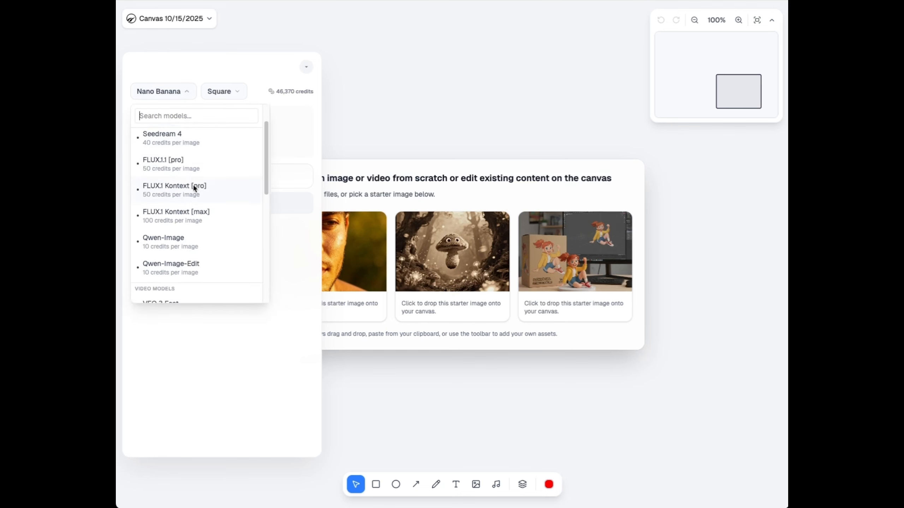
scroll(194, 187, up, 1)
click(289, 160)
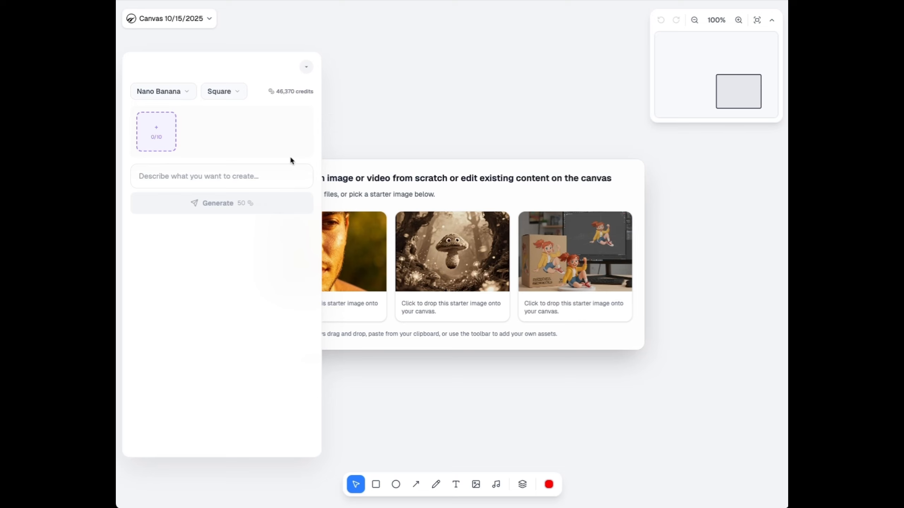
Generate an image from the prompt "an influencer on the streets of new york looking at the phone camera"
click(273, 178)
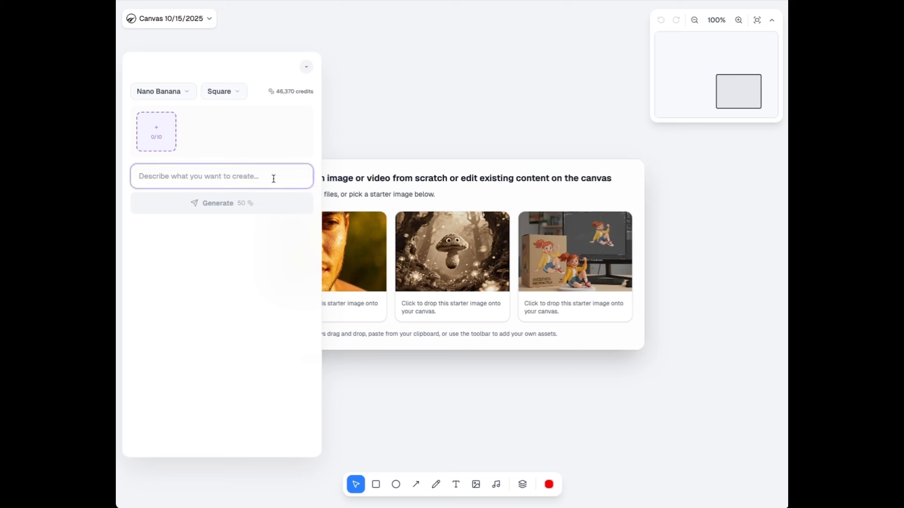
text(an influencer on the )
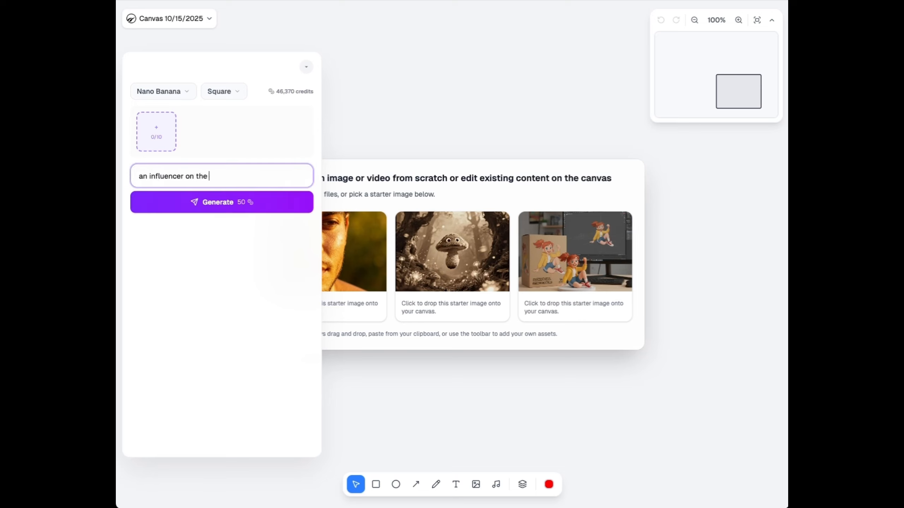
text(streets of new york looking at the phone )
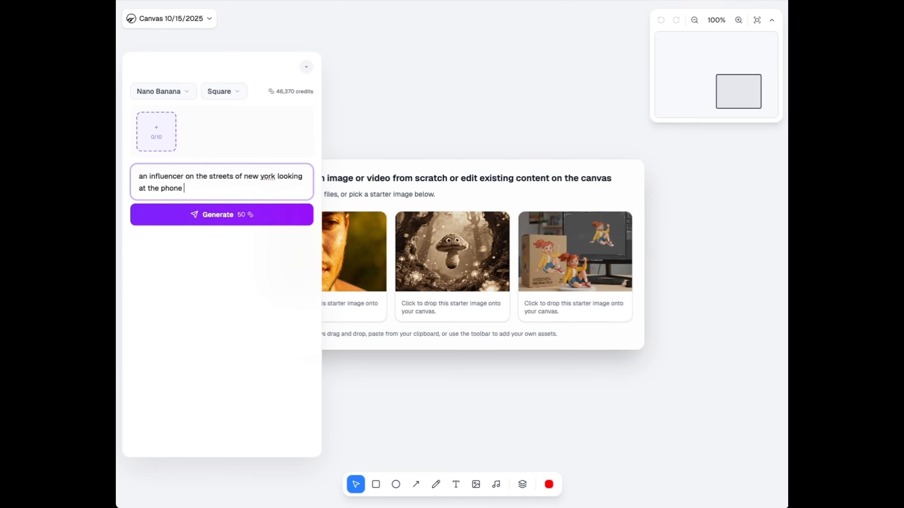
text(camera)
key(Return)
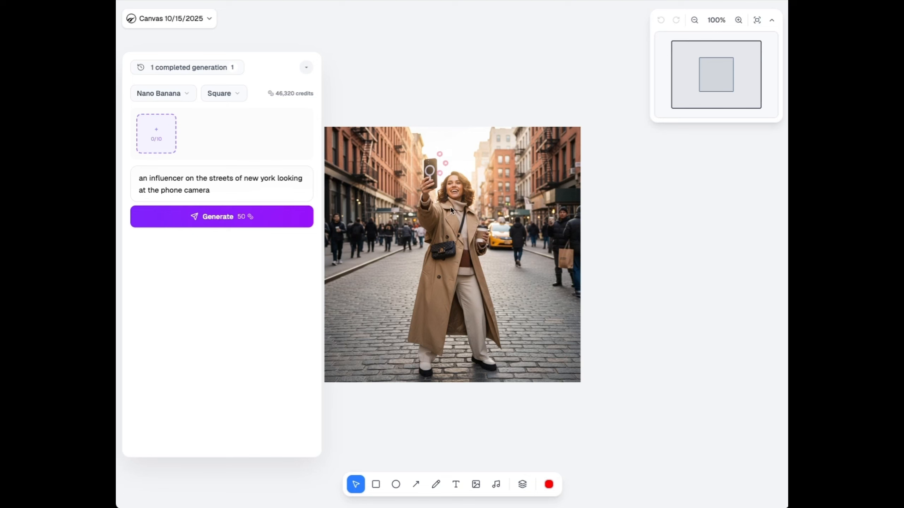
Switch the image generation model to Seedream 4
scroll(451, 210, up, 2)
scroll(452, 200, down, 4)
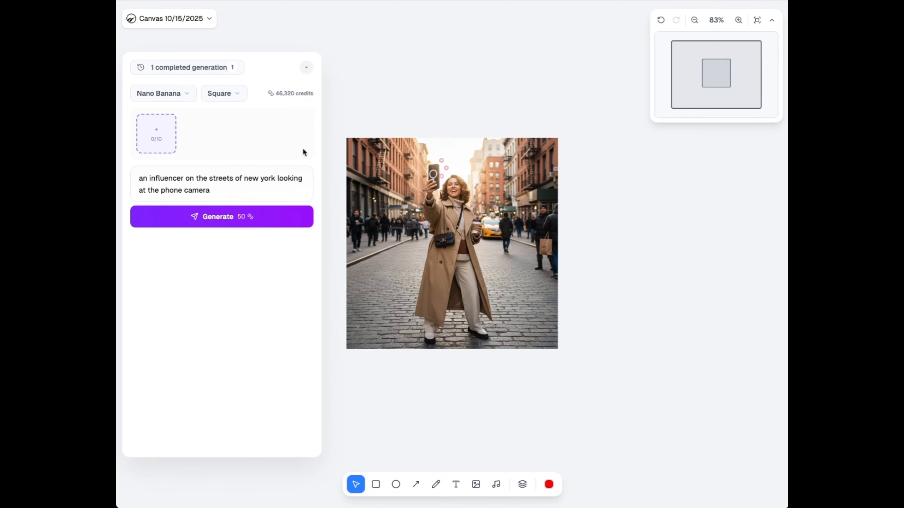
click(159, 94)
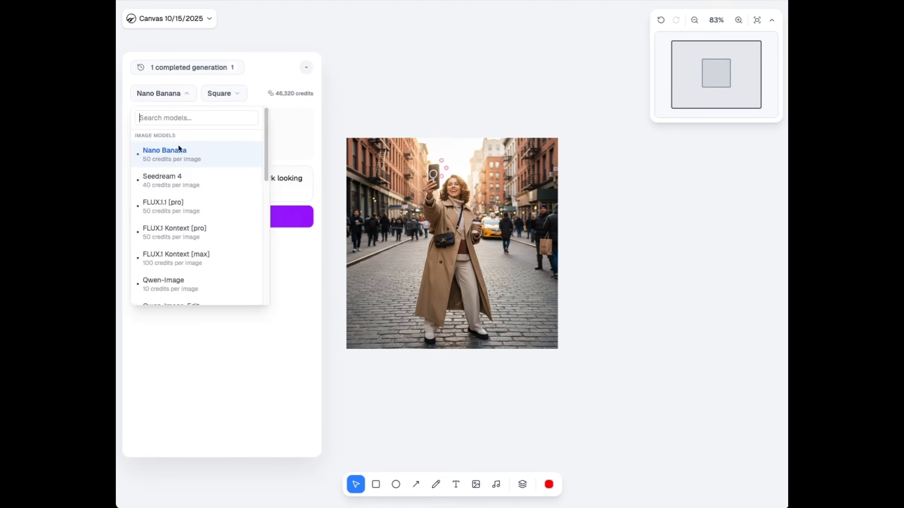
click(195, 178)
Insert "20 year female" before "influencer" in the prompt, append ", wearing a blue hat" and generate the image
double_click(175, 187)
key(Left)
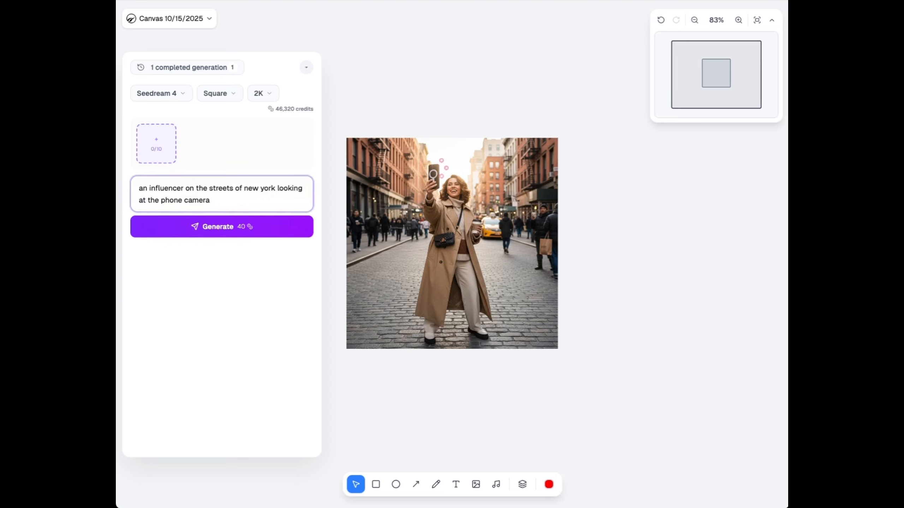
text(20 year )
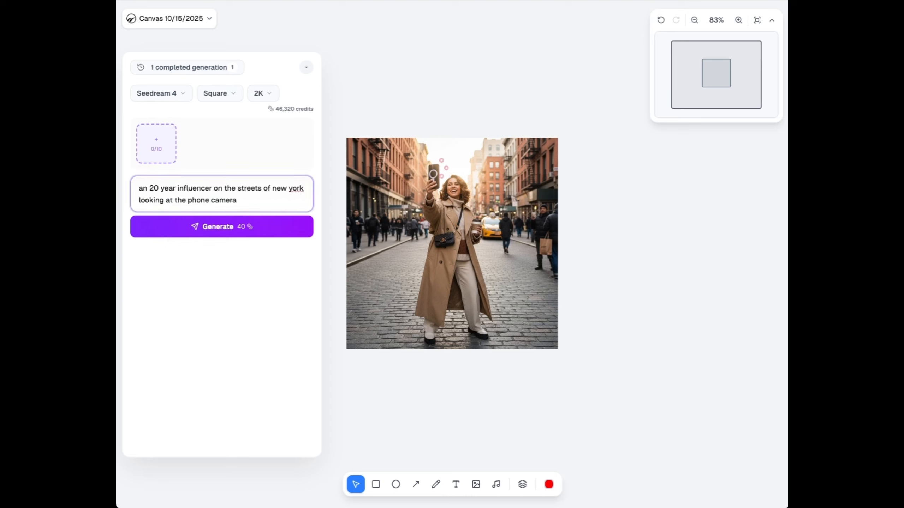
text(female)
key(Down)
key(Down)
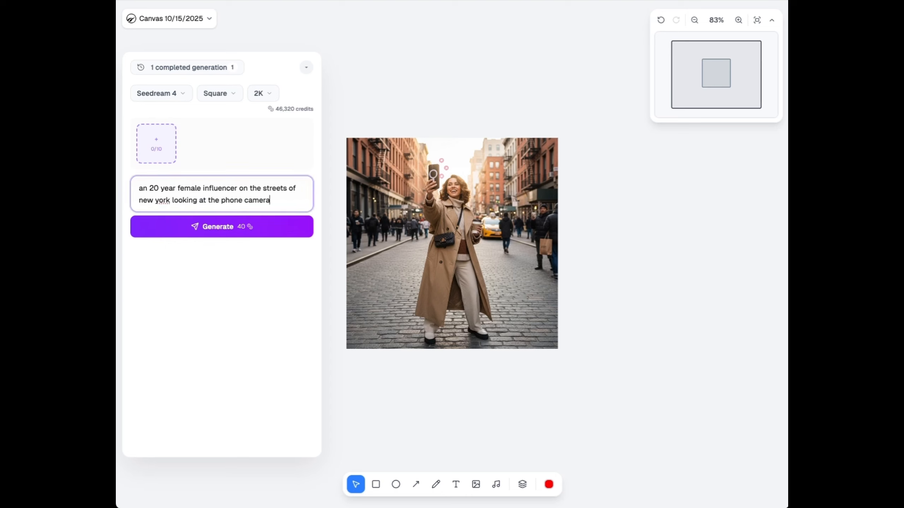
text(, wearing a blue hat)
click(299, 238)
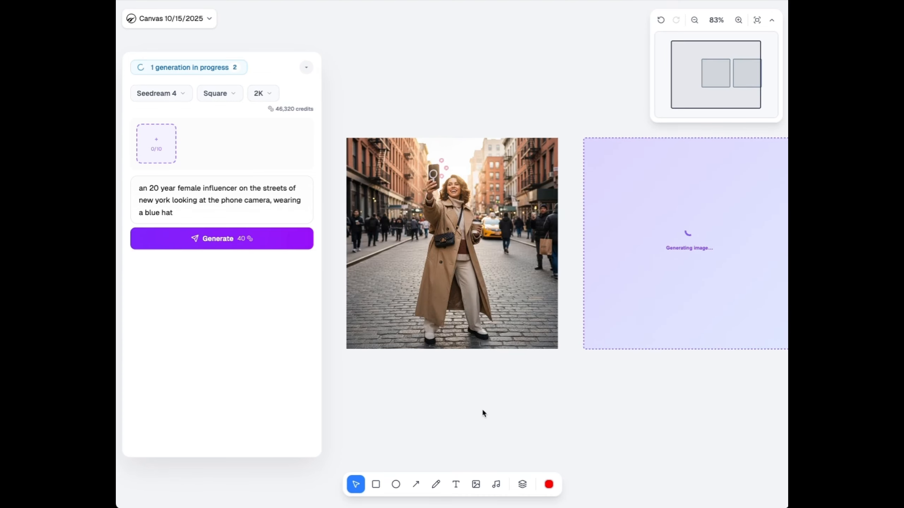
Paste the AG1 product image onto the canvas and place it to the right of the blue-hat influencer image
scroll(482, 408, down, 5)
scroll(603, 372, down, 3)
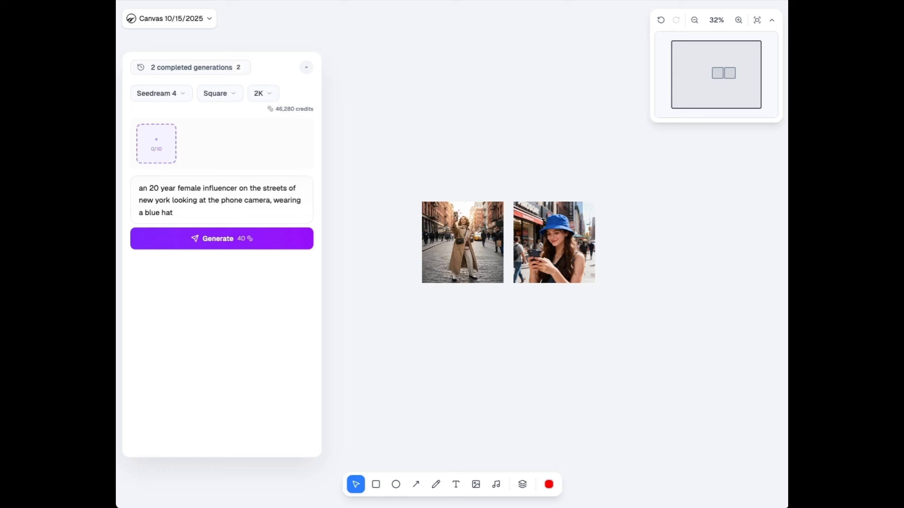
key(ctrl+v)
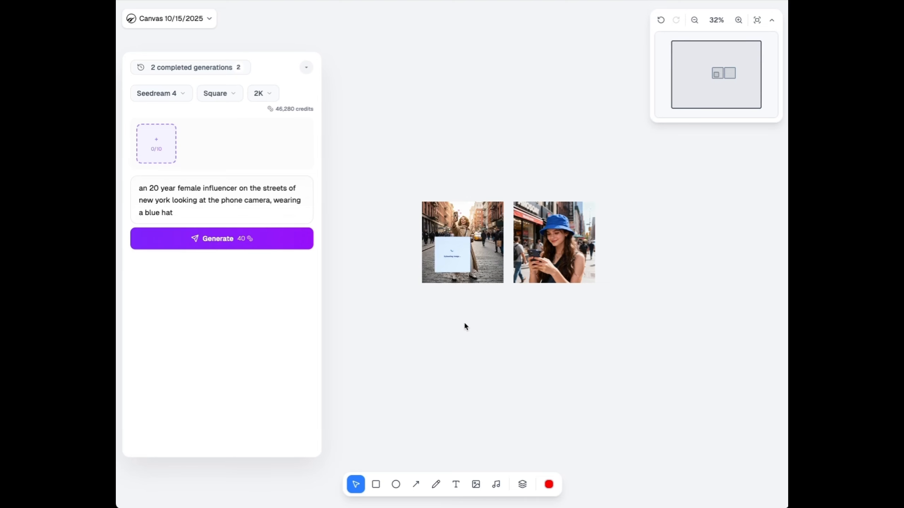
drag(452, 241, 626, 220)
scroll(633, 221, up, 5)
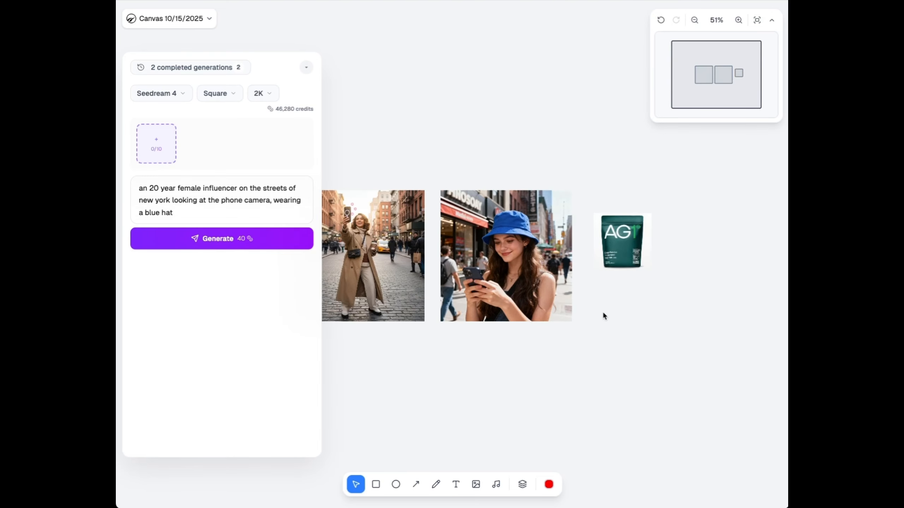
scroll(558, 294, up, 3)
click(584, 281)
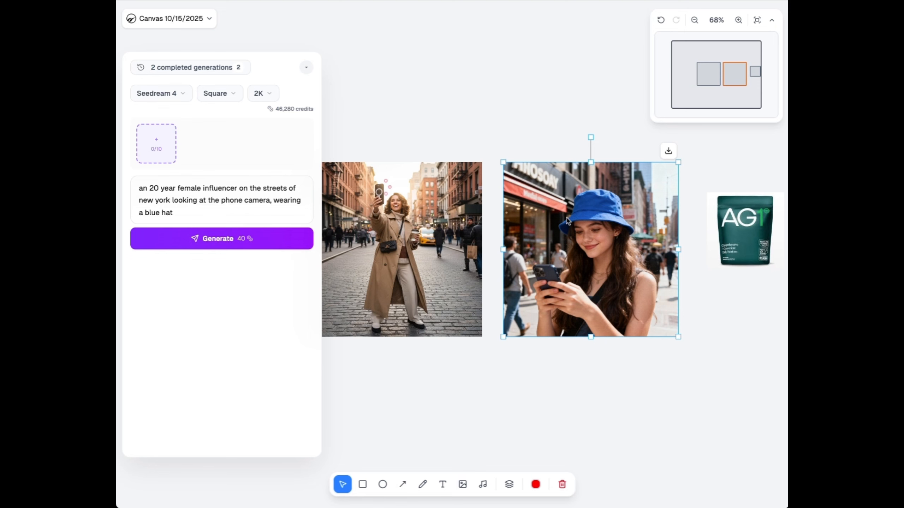
scroll(718, 301, right, 2)
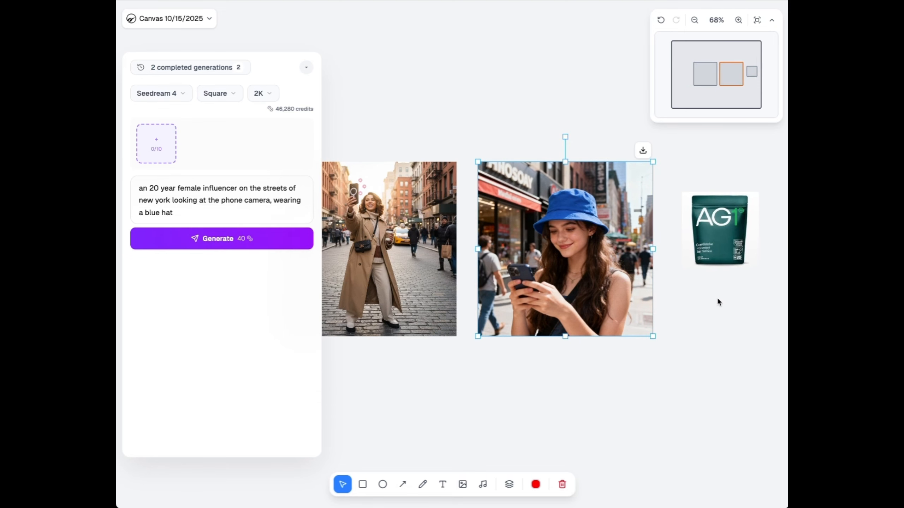
click(718, 300)
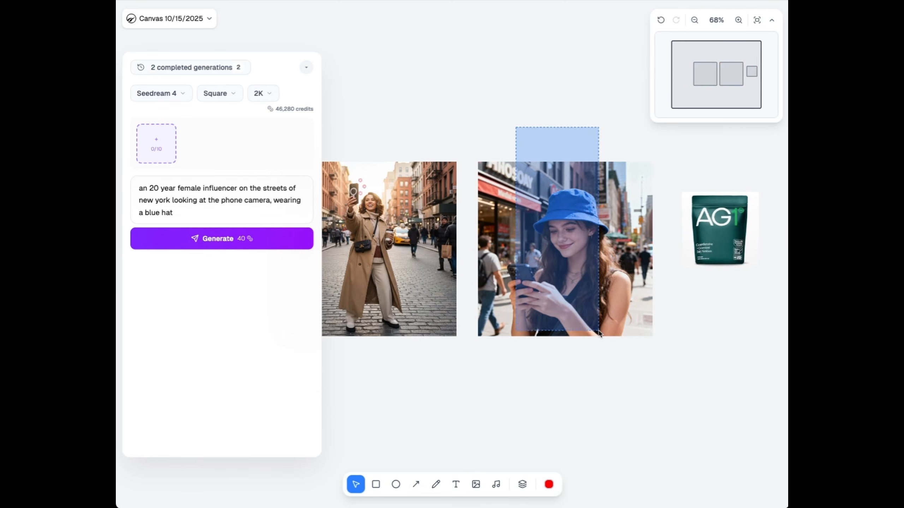
scroll(724, 347, right, 3)
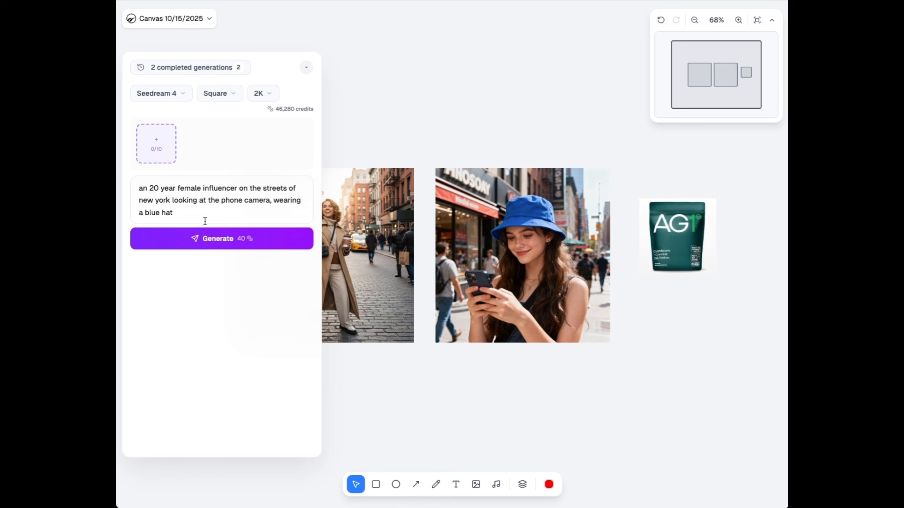
click(168, 98)
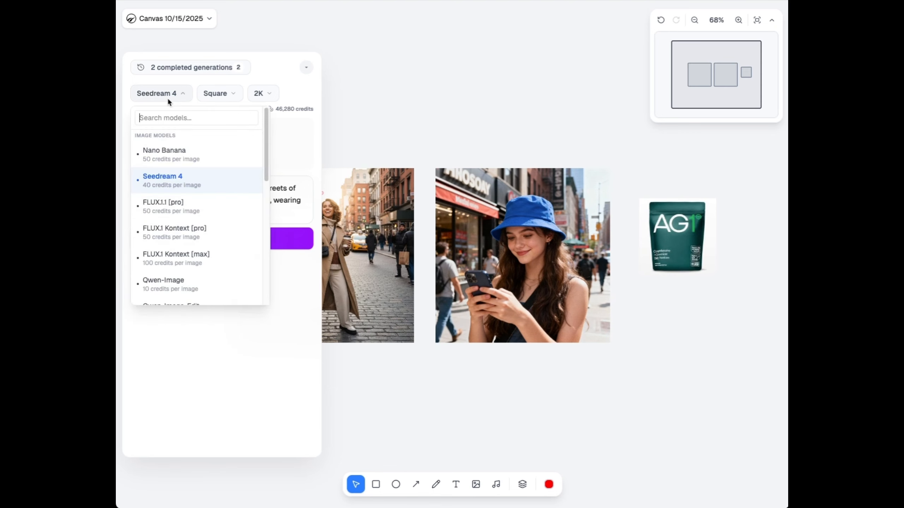
click(294, 151)
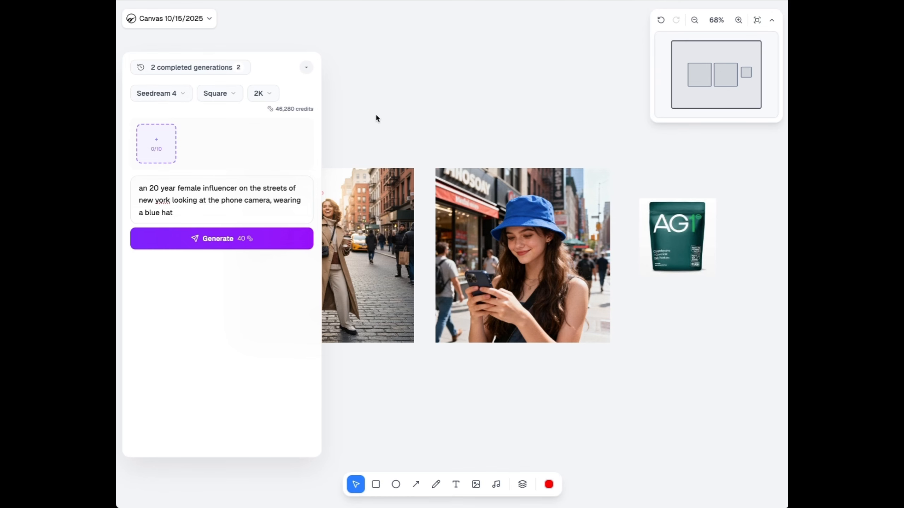
Add the blue-hat influencer image and the AG1 product image as references for the generation
click(156, 150)
click(521, 249)
click(200, 143)
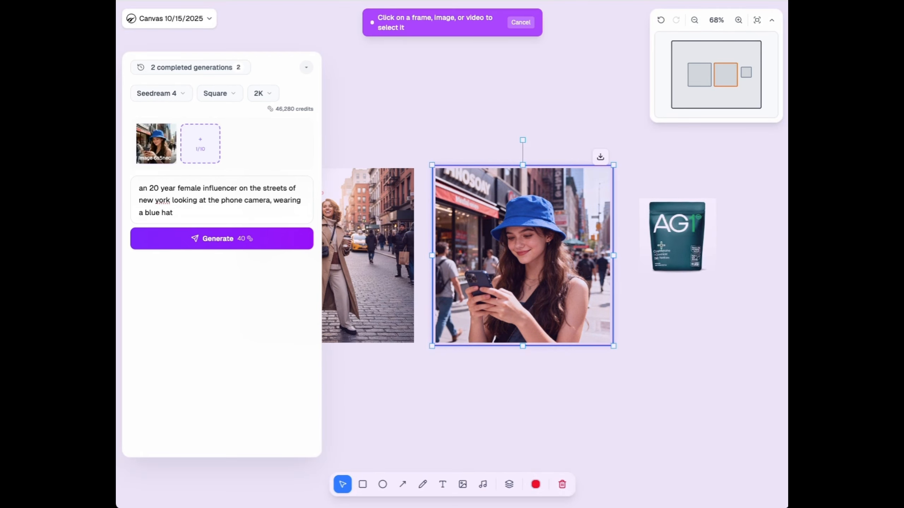
click(661, 245)
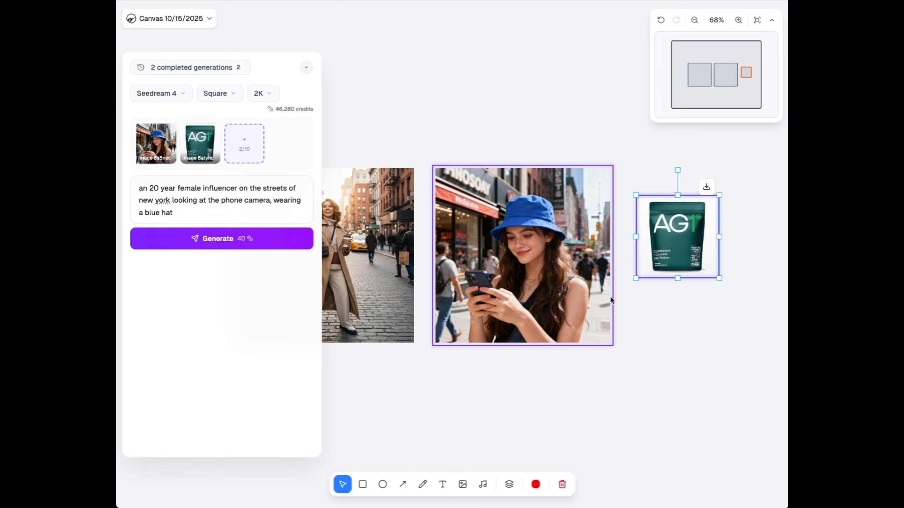
Set the aspect ratio of the generated image to Portrait (9:16)
mouse_move(175, 129)
click(225, 93)
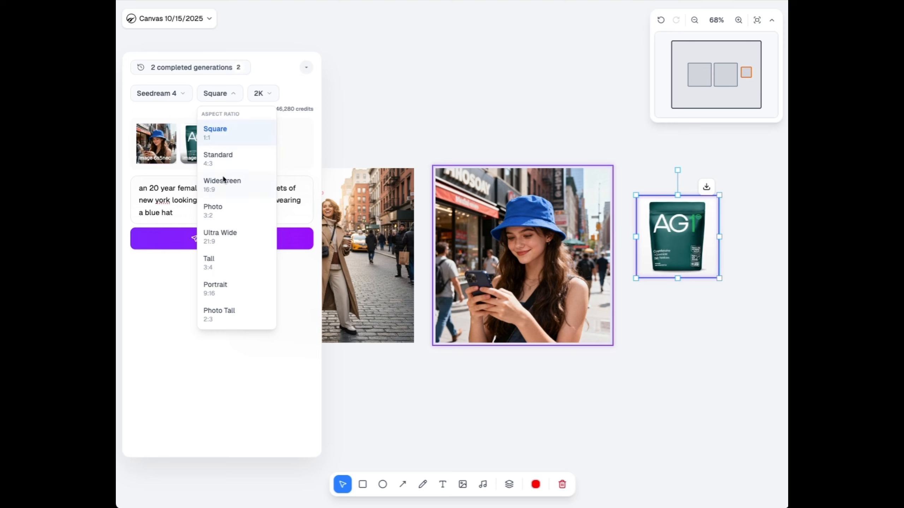
click(246, 295)
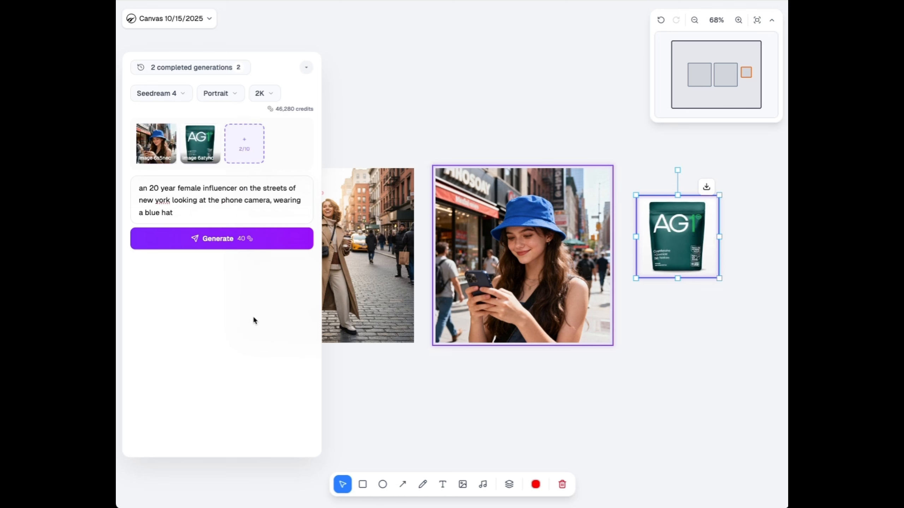
Replace the whole prompt with "the influencer is holding the AG1"
triple_click(200, 210)
drag(200, 210, 201, 201)
triple_click(201, 201)
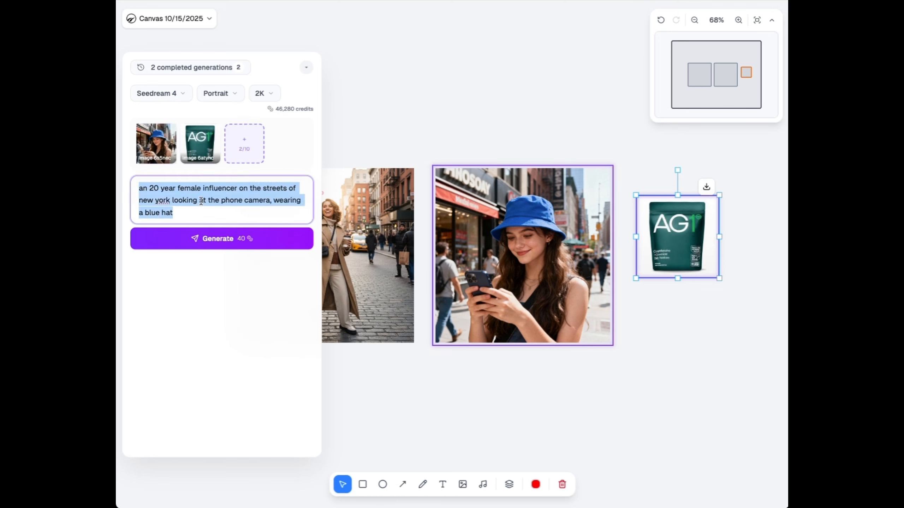
text(the influe)
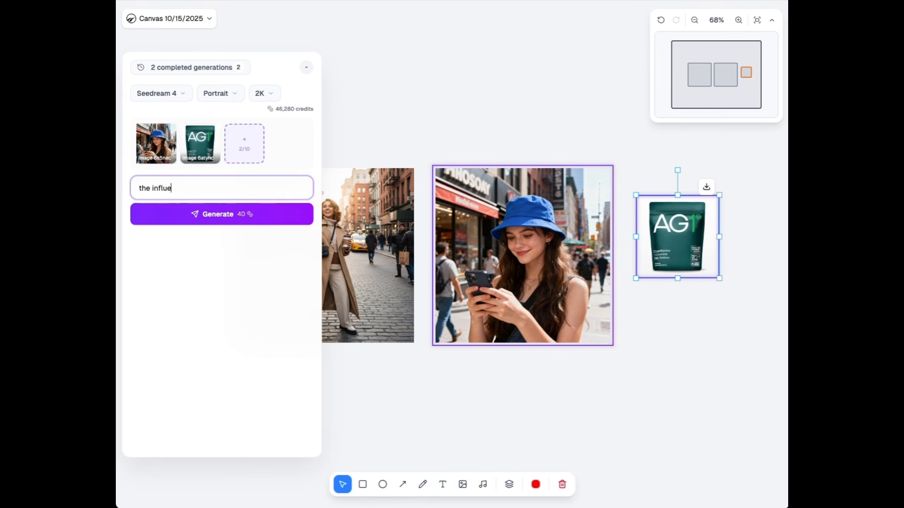
text(ncer is holding the AG1 product and talk)
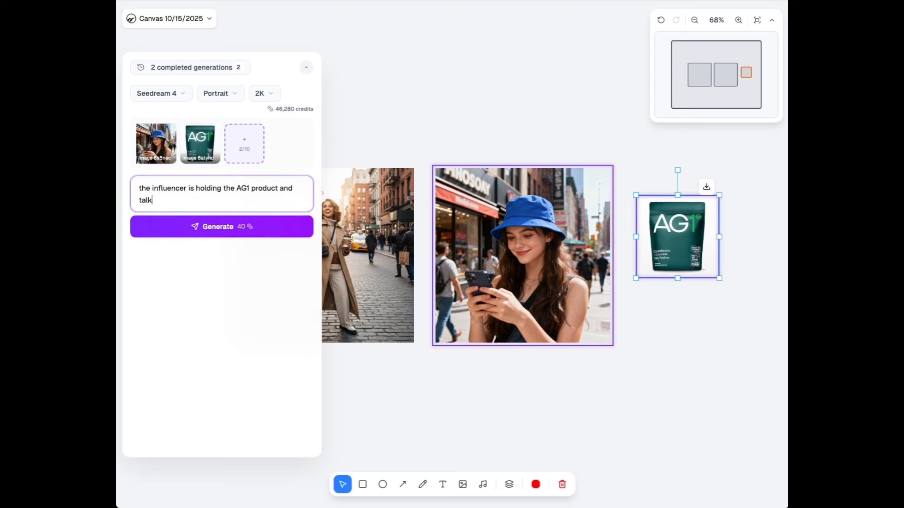
key(alt+BackSpace)
key(alt+BackSpace)
key(alt+BackSpace)
Extend the prompt with "product in one hand and talking into their phone about its benefits. TikTok selfie style." and generate the image
text(product )
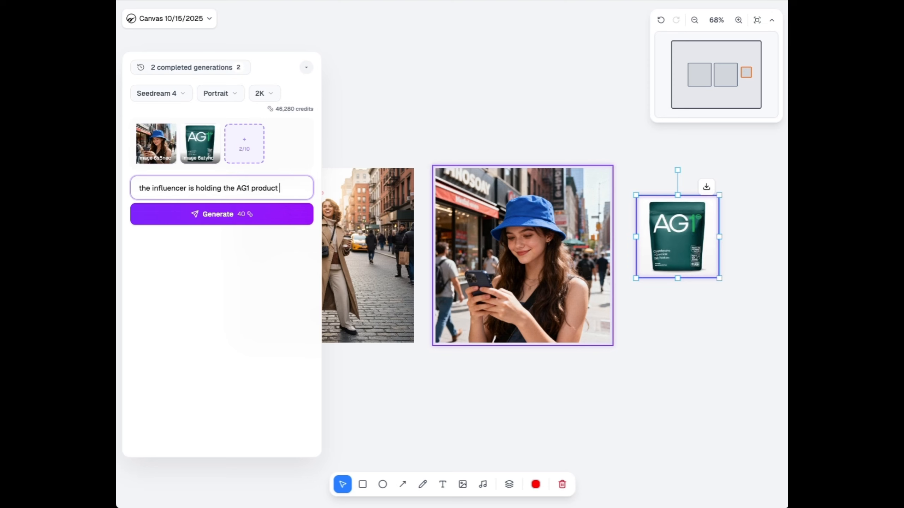
text(in one hand )
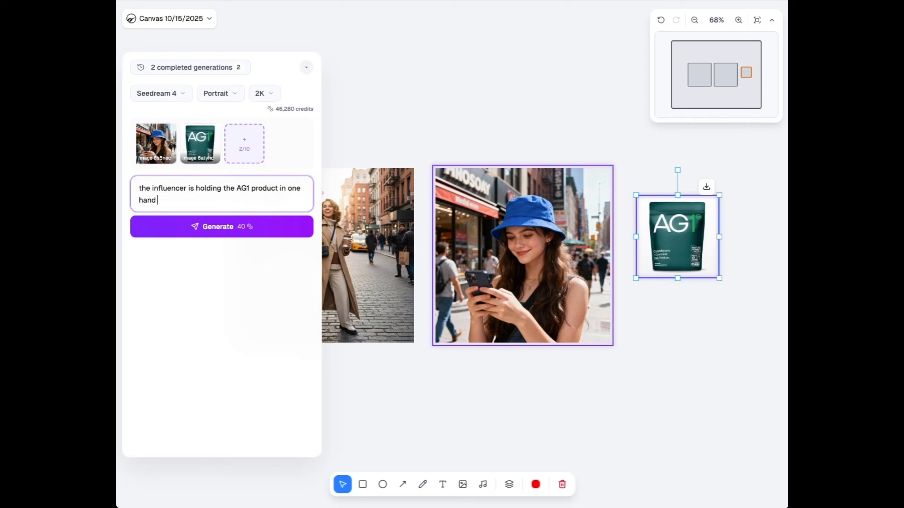
text(and talking into their phone about its be)
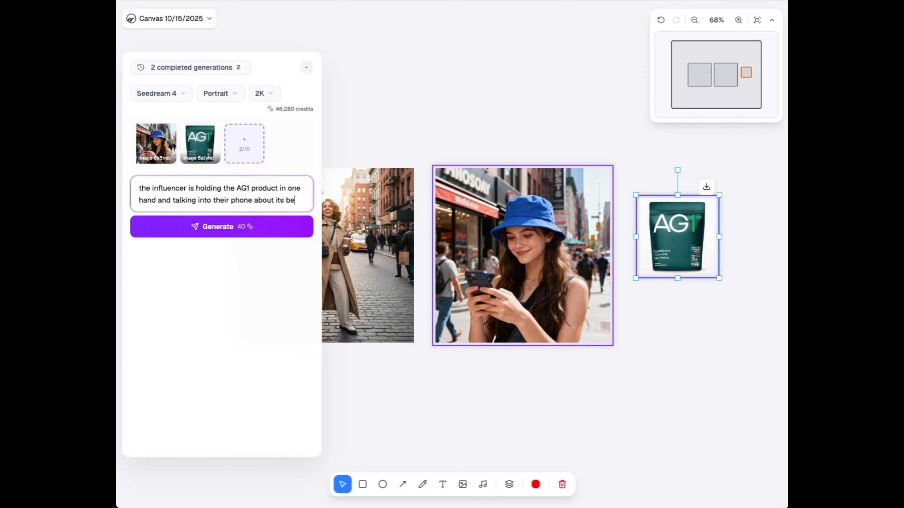
text(nefits. Tik)
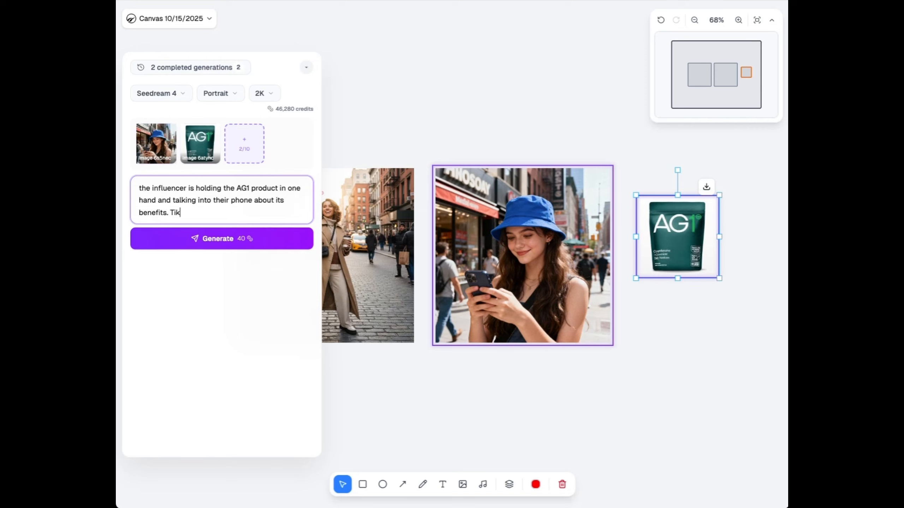
text(Tok selfie style.)
key(Return)
Deselect the product image and collapse the canvas minimap
click(707, 353)
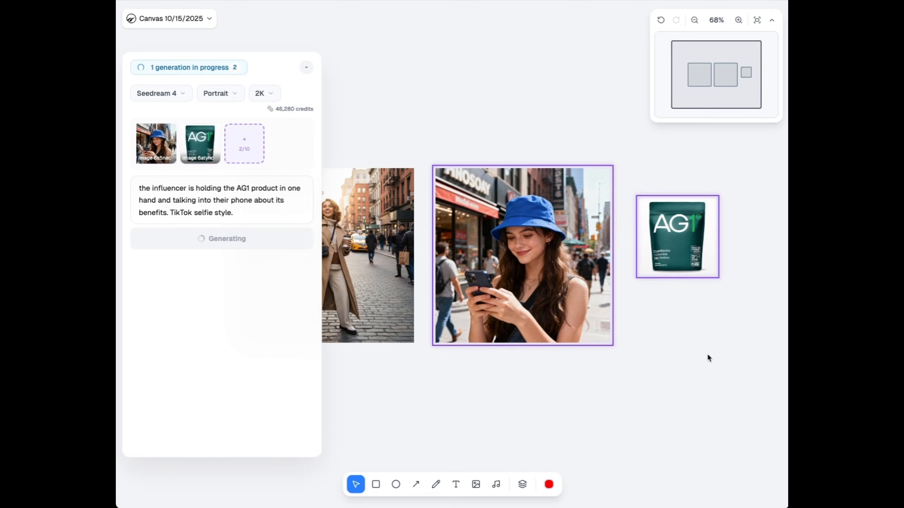
scroll(707, 353, down, 2)
click(771, 20)
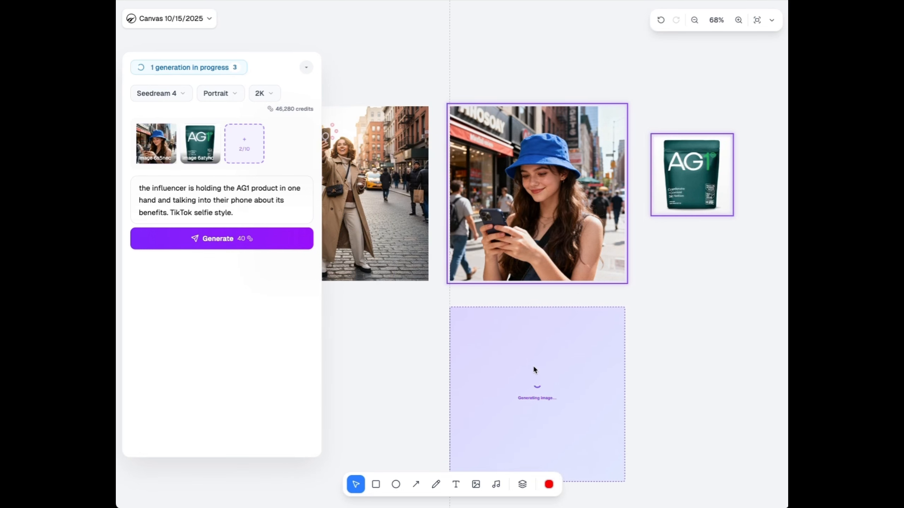
Examine the generated portrait image of the influencer with the AG1 product up close, then deselect it
scroll(659, 312, down, 1)
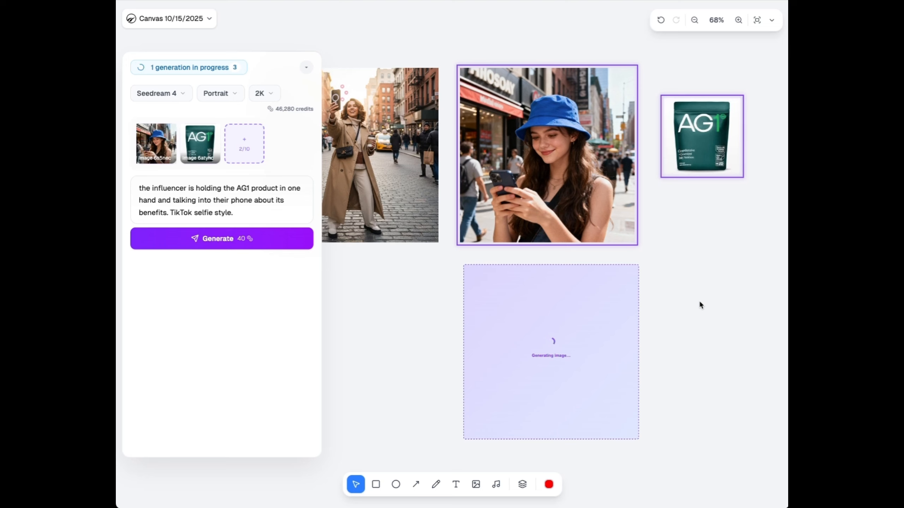
scroll(699, 302, right, 1)
scroll(700, 301, down, 1)
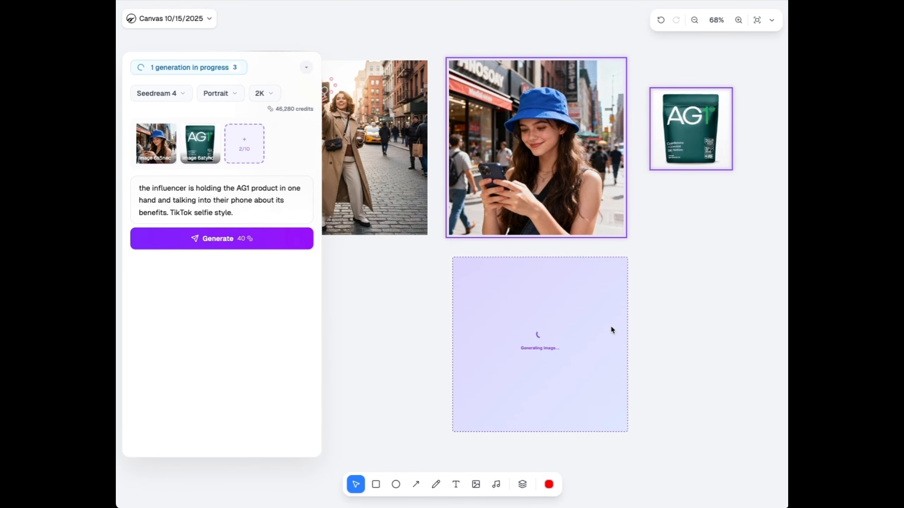
scroll(711, 301, down, 1)
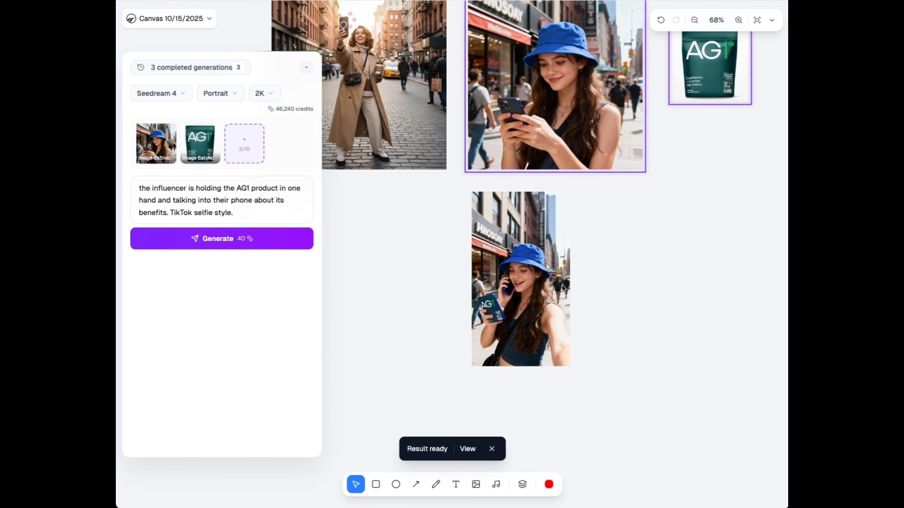
click(505, 300)
scroll(505, 300, up, 5)
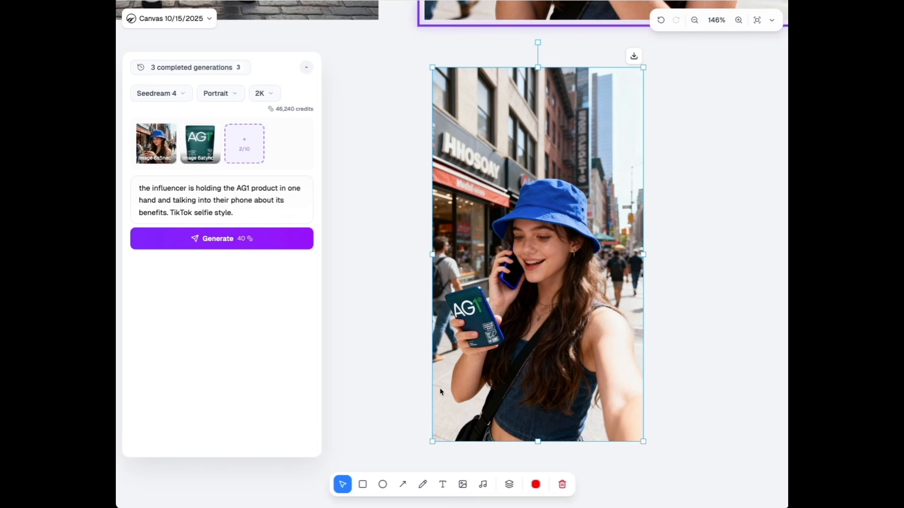
scroll(486, 328, down, 5)
click(655, 299)
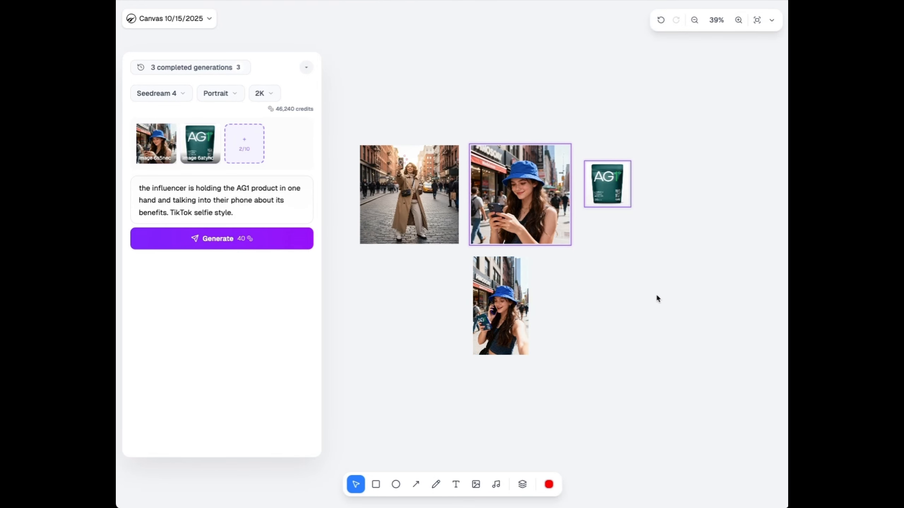
Generate the same prompt with the Nano Banana model in Portrait (9:16) and place the new image beside the first portrait result
click(156, 90)
click(168, 157)
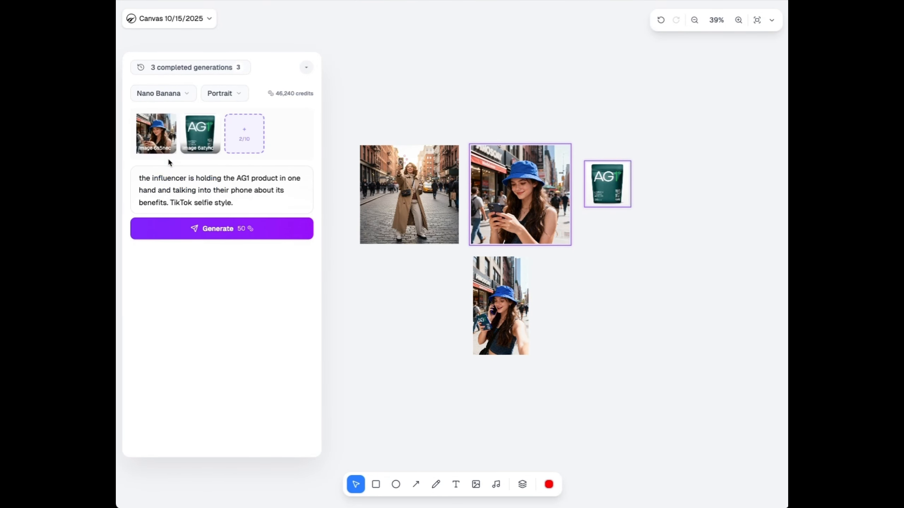
click(220, 93)
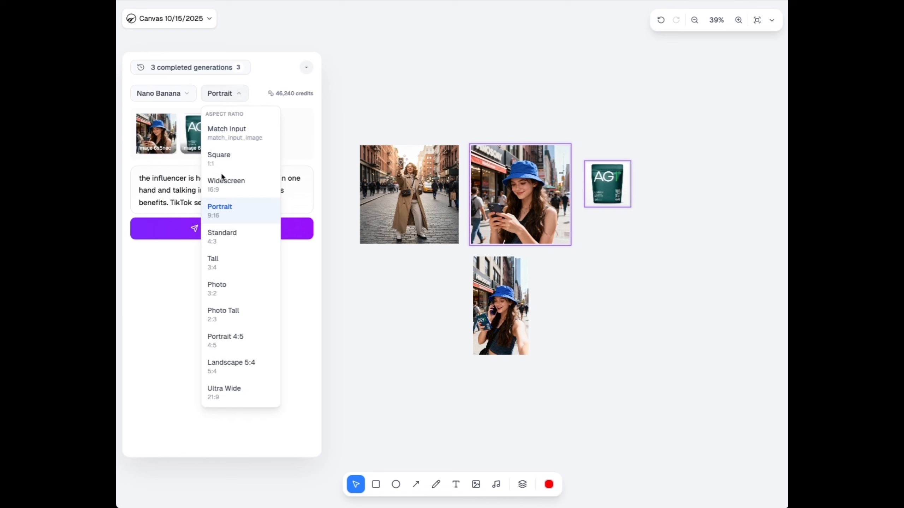
click(223, 208)
click(231, 230)
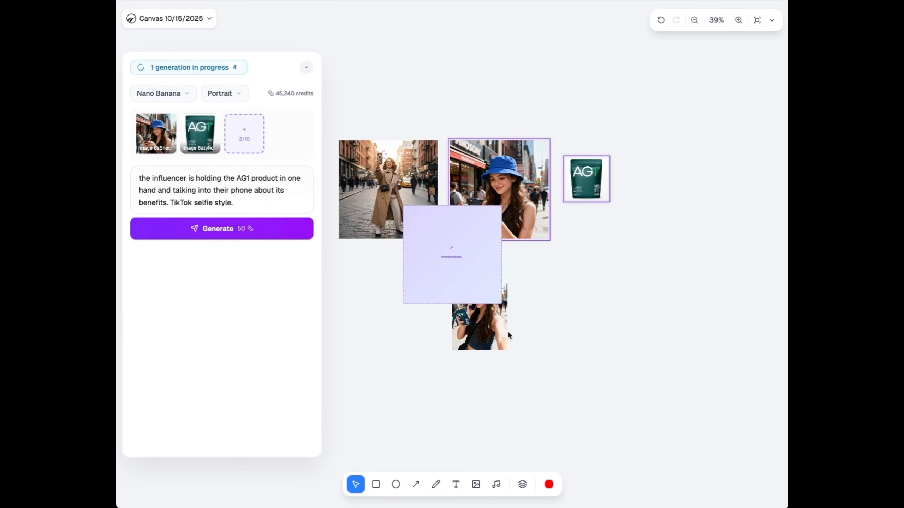
drag(411, 244, 540, 289)
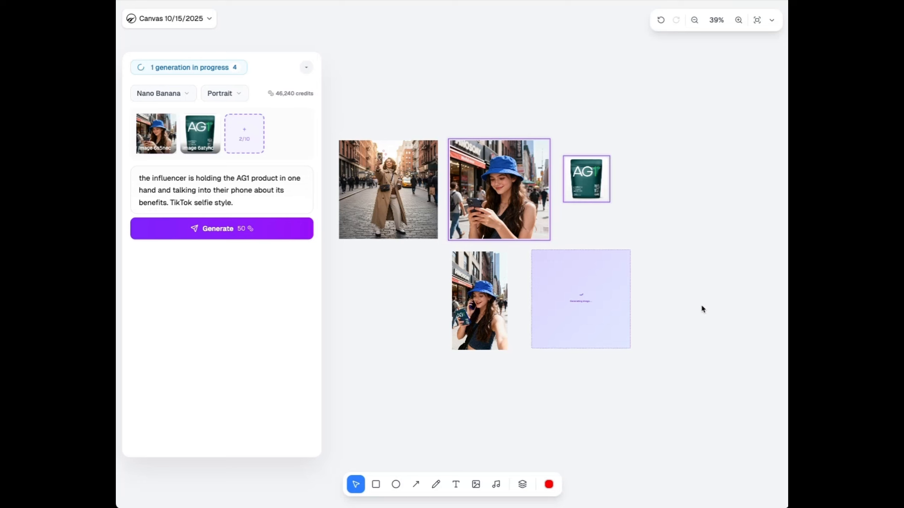
Replace both reference images with the new portrait image that carries the TikTok overlay
scroll(572, 329, up, 5)
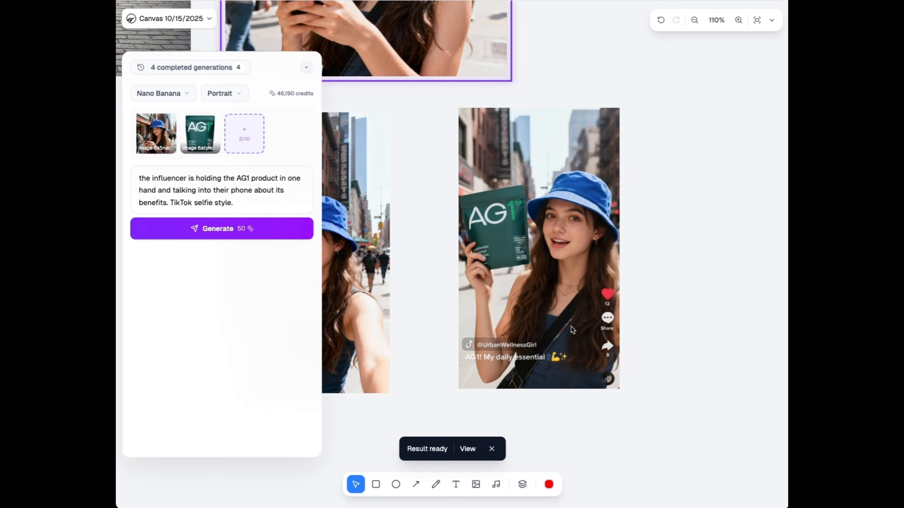
click(572, 329)
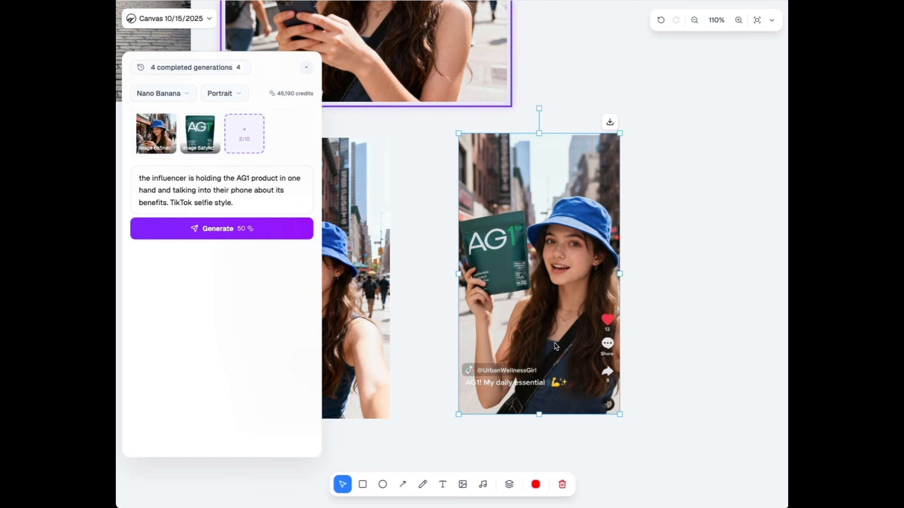
scroll(532, 343, down, 5)
scroll(594, 313, up, 4)
scroll(624, 312, right, 1)
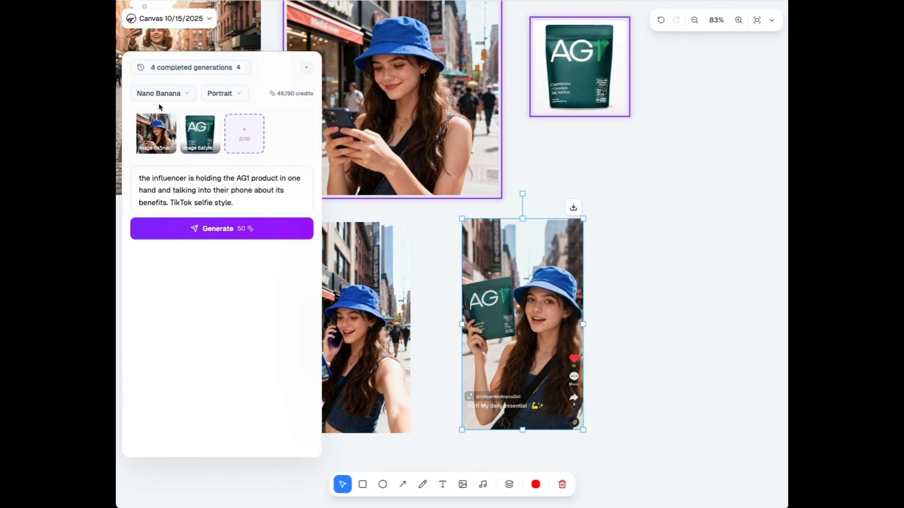
click(219, 117)
click(174, 117)
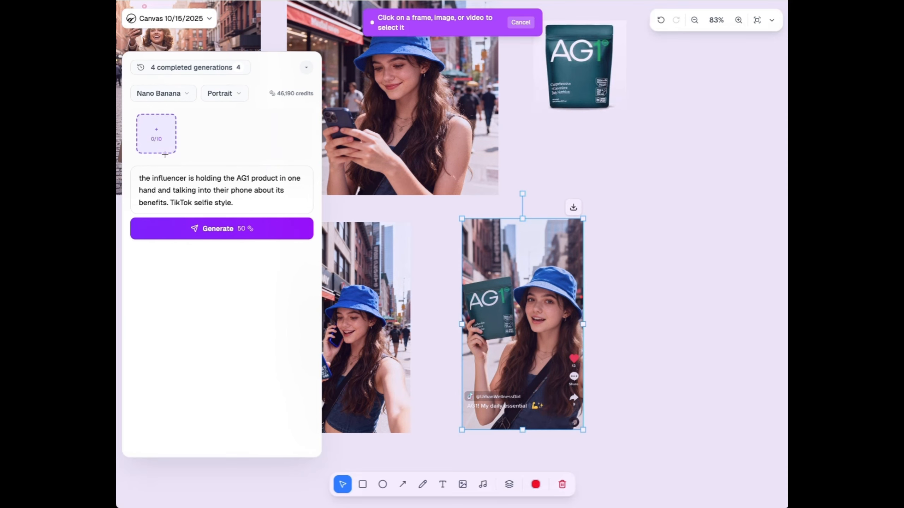
click(167, 128)
click(513, 319)
Replace the prompt with "remove the tiktok overlay, and make it look more authentic and natural" and generate the image
click(275, 189)
key(super+a)
text(remove the tiktok overlay, and make it loo)
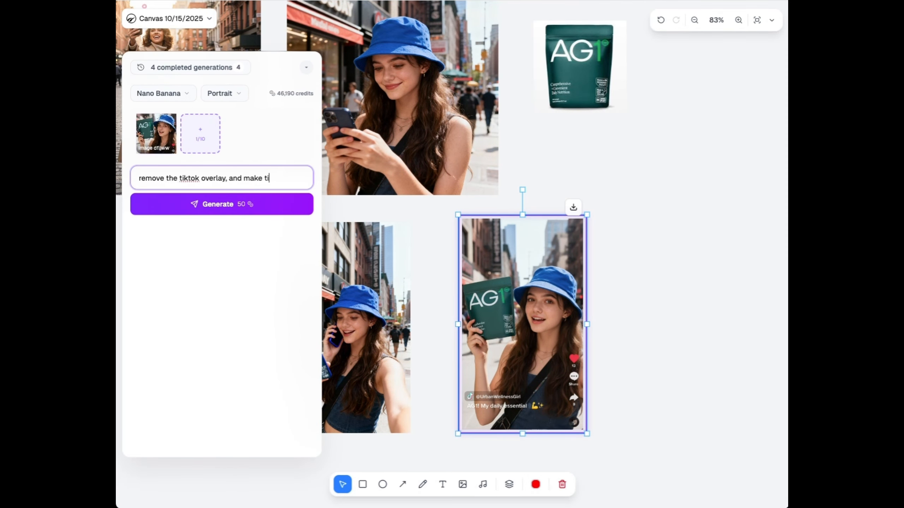
text(k more authentic and natural)
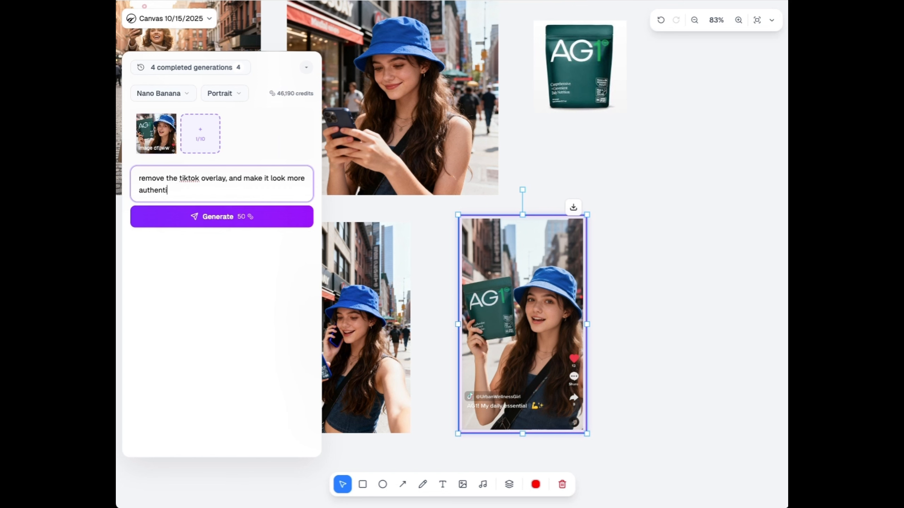
key(Return)
Deselect the overlay image and move the new image placeholder to its right on the canvas
click(689, 270)
scroll(689, 270, down, 2)
scroll(689, 270, right, 2)
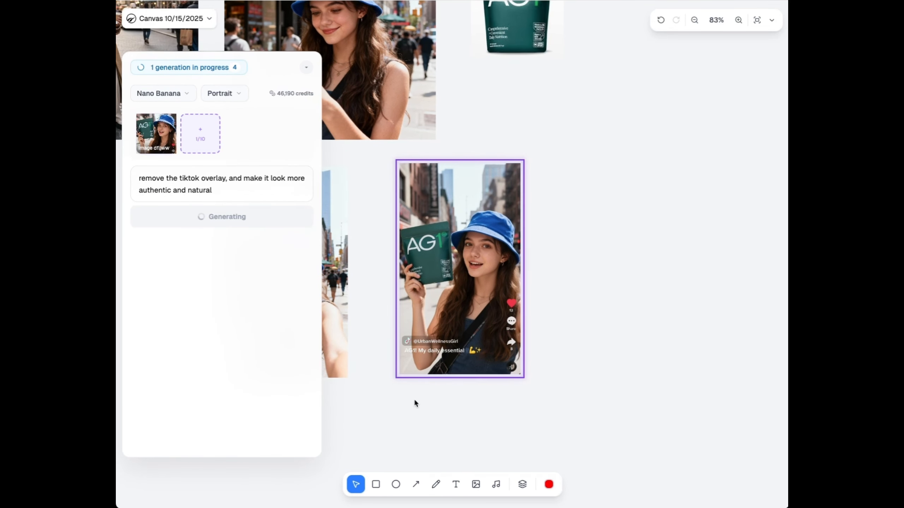
drag(428, 263, 627, 262)
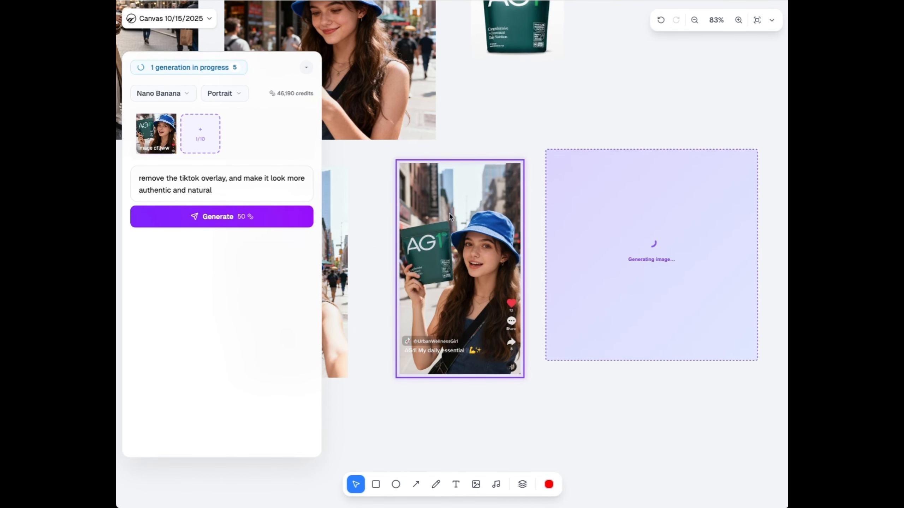
Examine the newly generated AG1 portrait up close and compare it with the TikTok overlay version
scroll(679, 397, down, 1)
scroll(679, 398, down, 2)
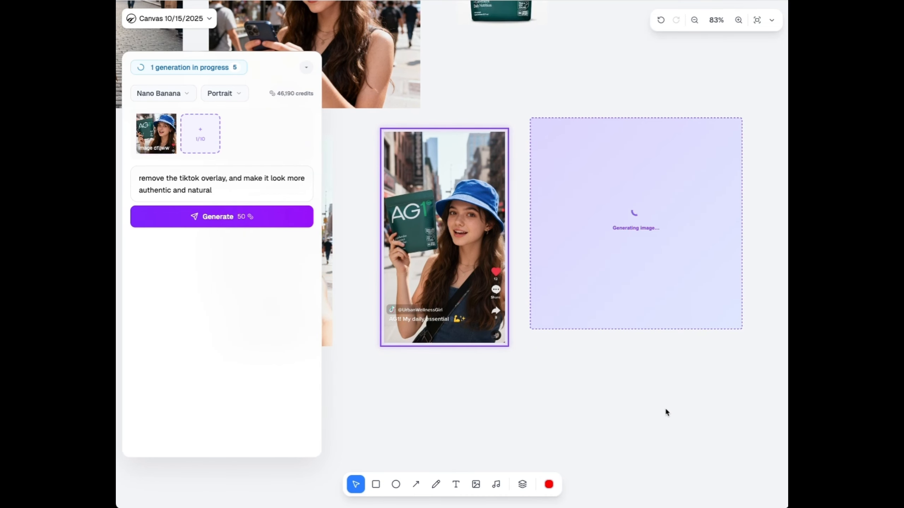
click(160, 94)
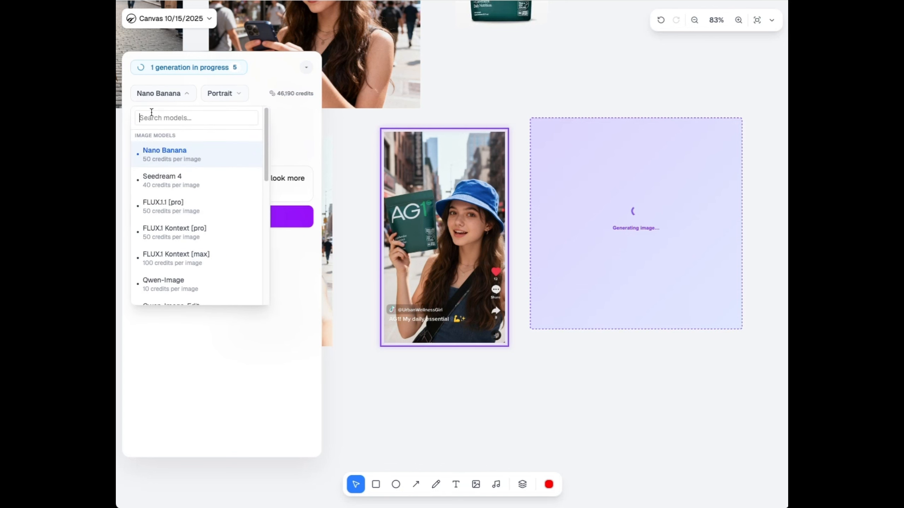
click(173, 97)
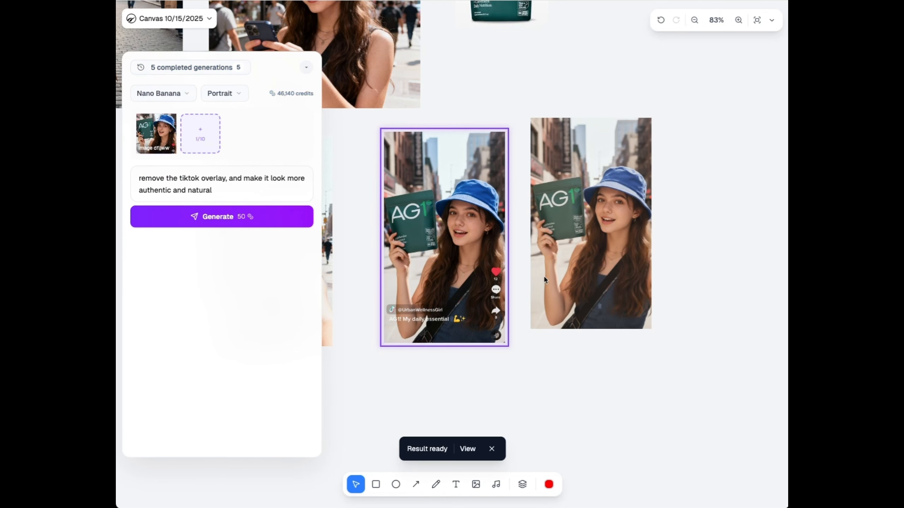
drag(544, 276, 545, 275)
scroll(635, 251, up, 7)
scroll(673, 384, down, 7)
scroll(627, 247, up, 5)
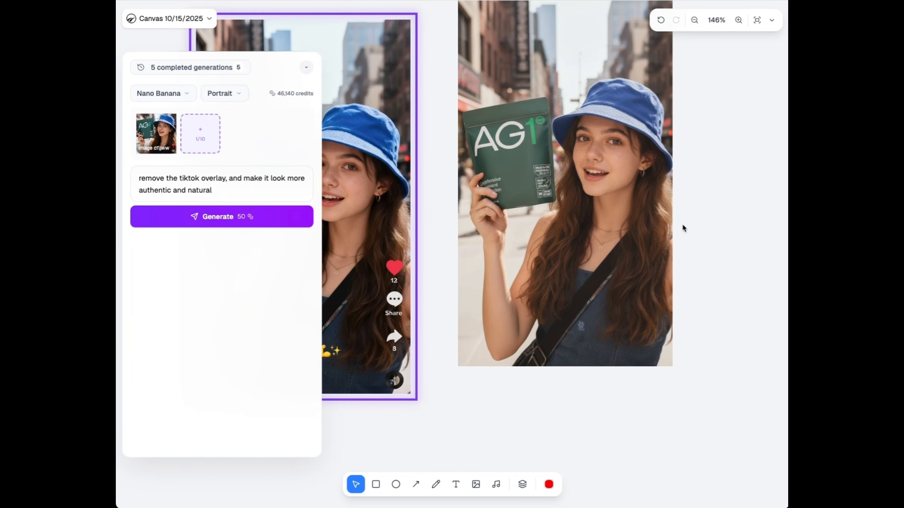
scroll(675, 249, up, 2)
scroll(676, 249, right, 2)
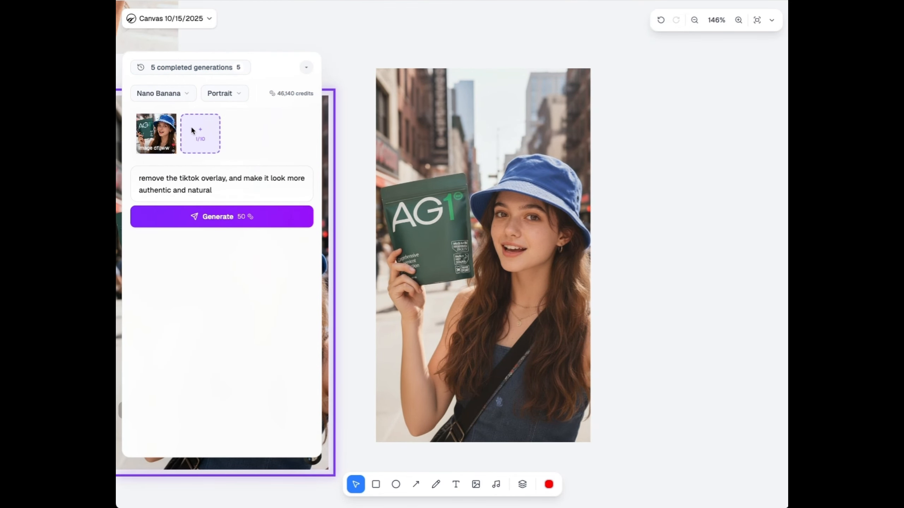
Switch the generation model to the WAN 2.5 video model and use the overlay-free AG1 portrait as the start frame
click(156, 94)
scroll(173, 245, down, 10)
scroll(174, 244, up, 6)
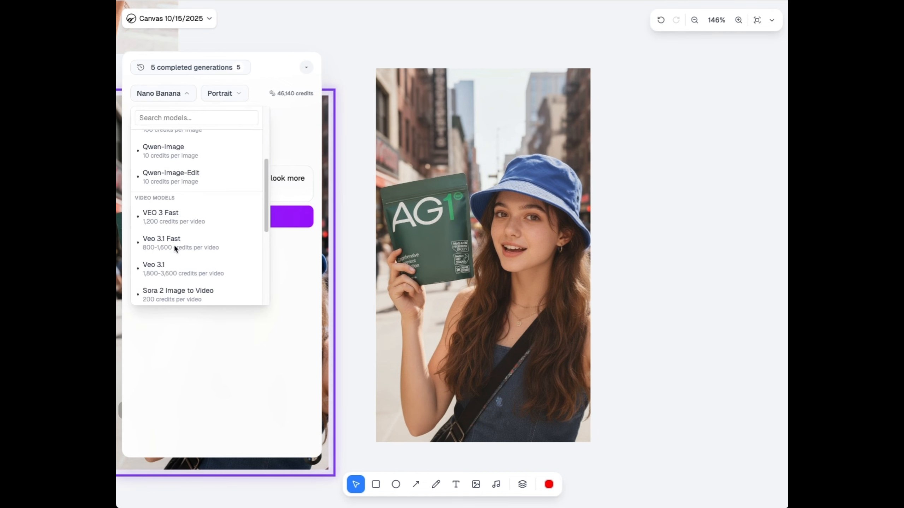
scroll(173, 247, down, 2)
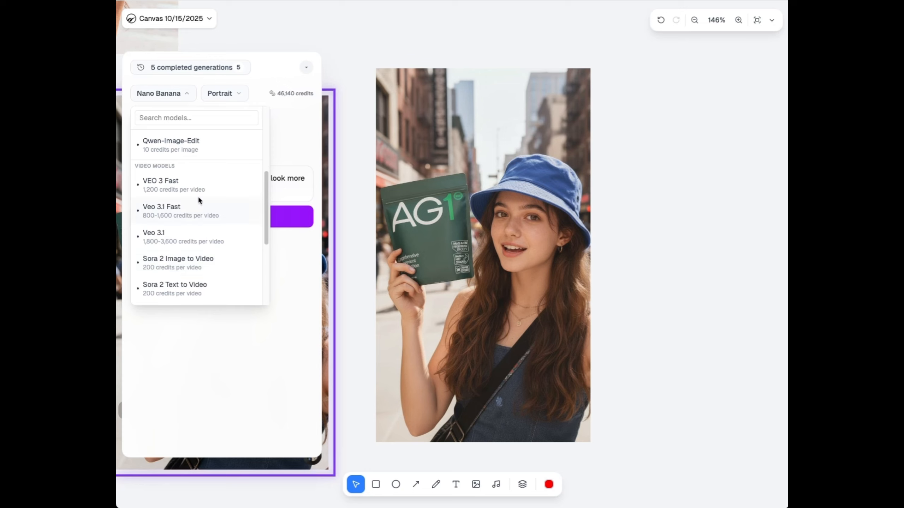
scroll(192, 200, down, 1)
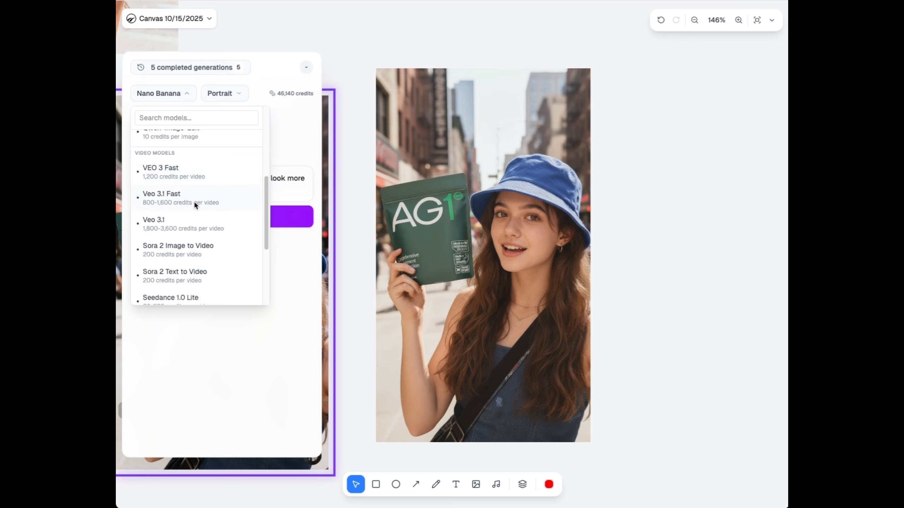
scroll(203, 201, down, 3)
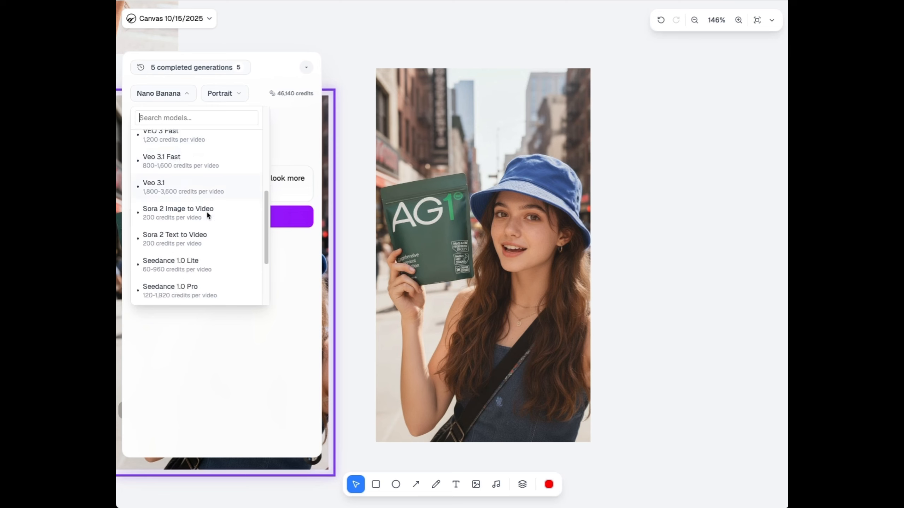
scroll(203, 208, down, 8)
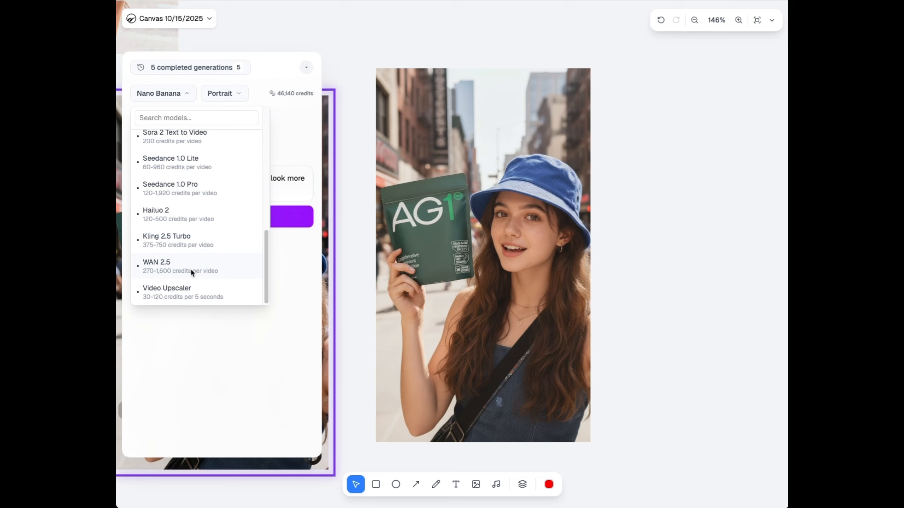
scroll(207, 268, up, 5)
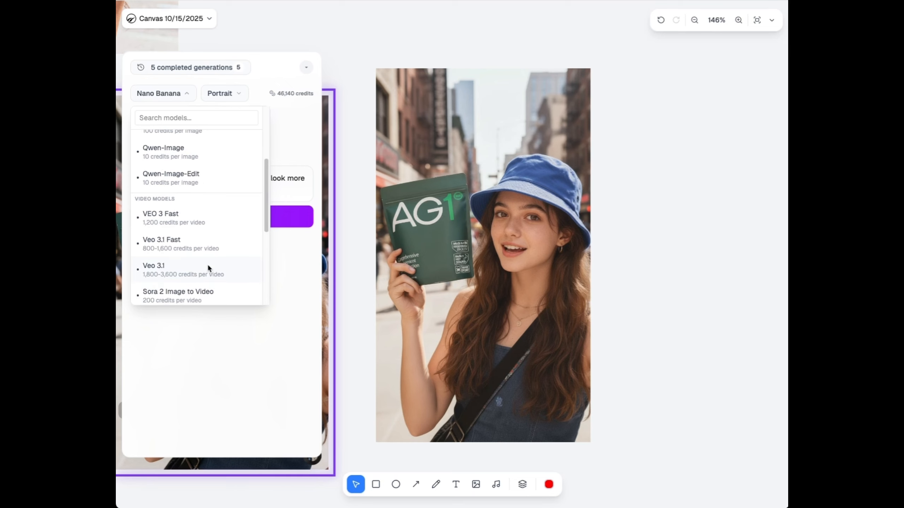
scroll(227, 264, up, 1)
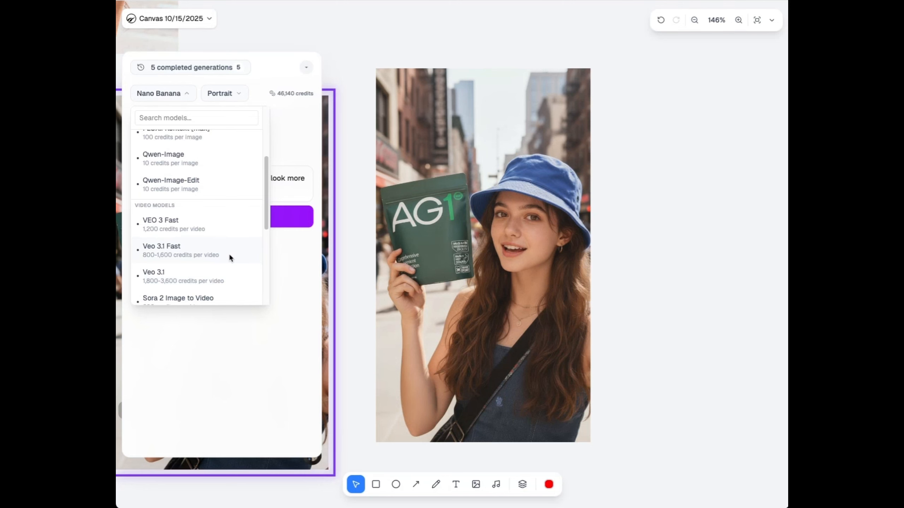
scroll(229, 253, down, 5)
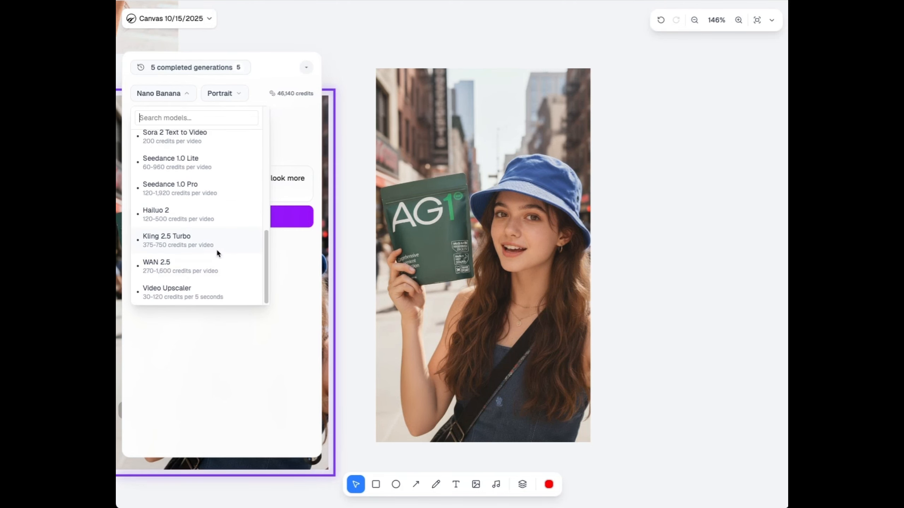
click(215, 258)
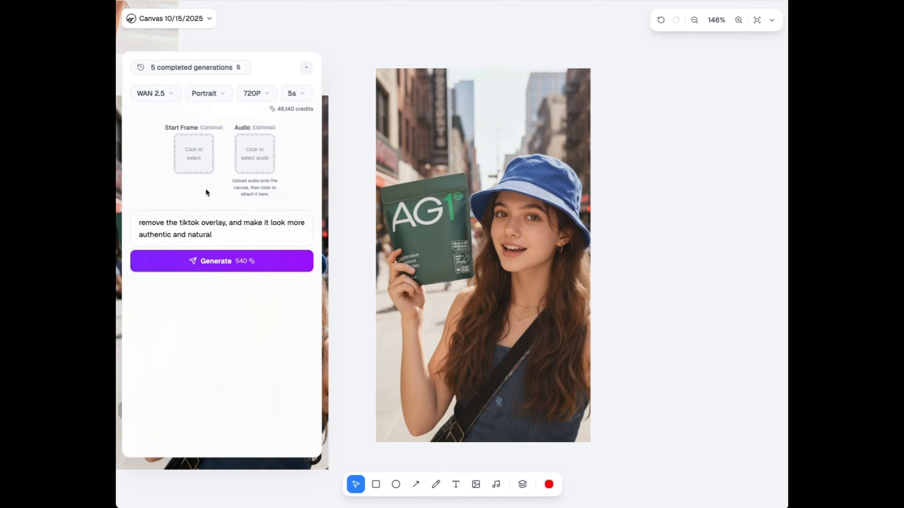
click(196, 142)
click(479, 215)
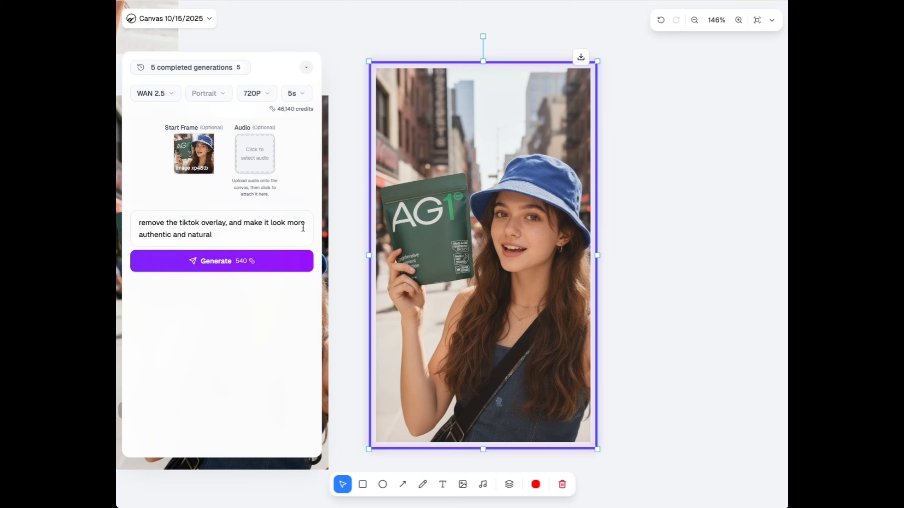
Replace the prompt with "influencer talks about the benefits of the product in her hand and says "This has changed my life, my gut has never felt better""
click(244, 224)
triple_click(235, 233)
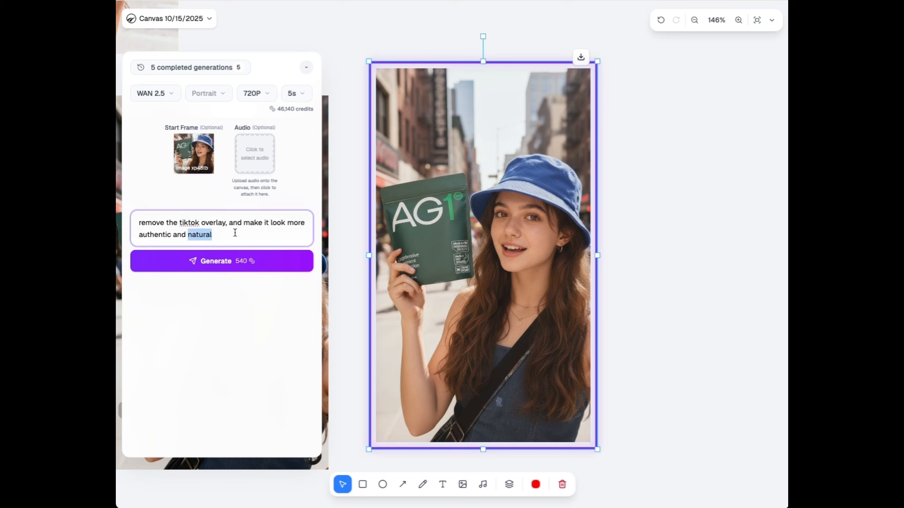
text(influ)
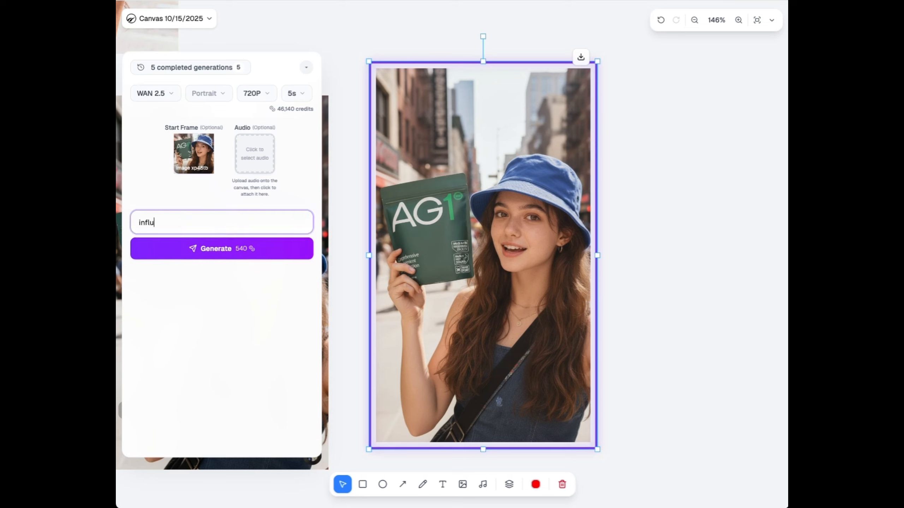
text(encer talks about the benefits of the prod)
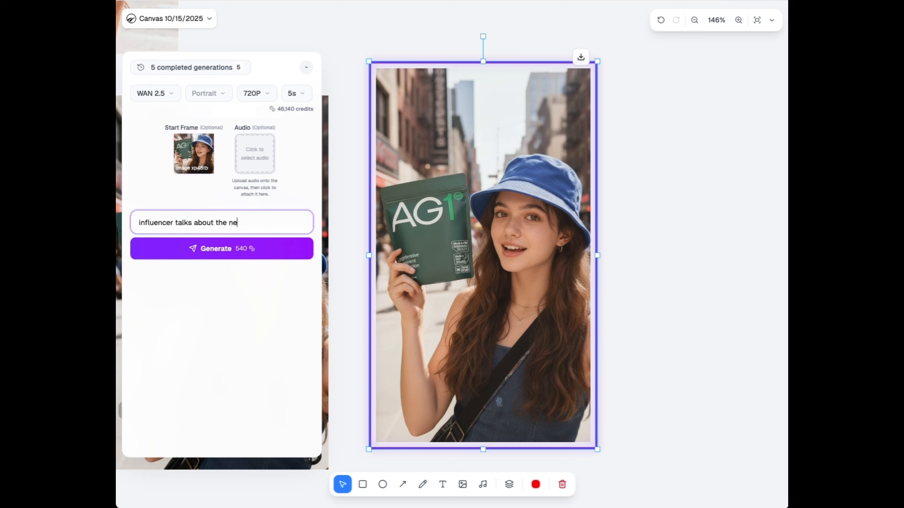
text(uct in her hand an)
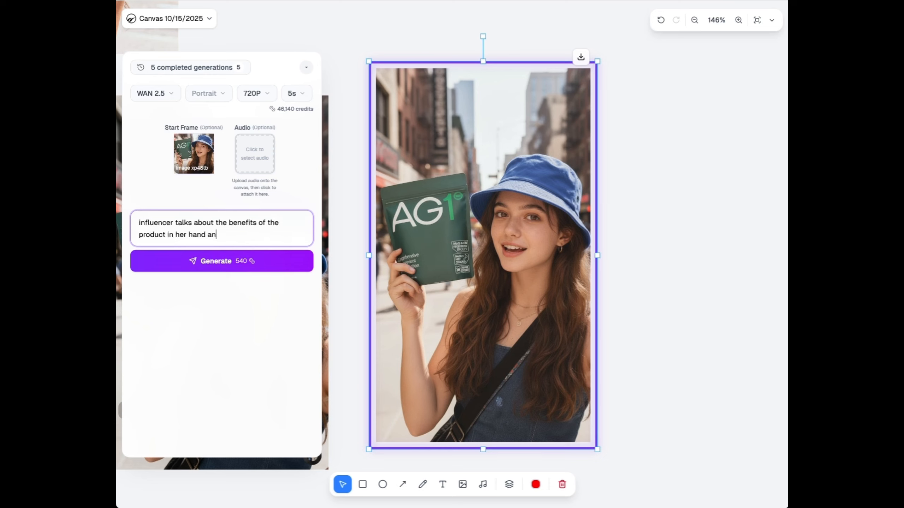
text(d says "This has changed my life, m)
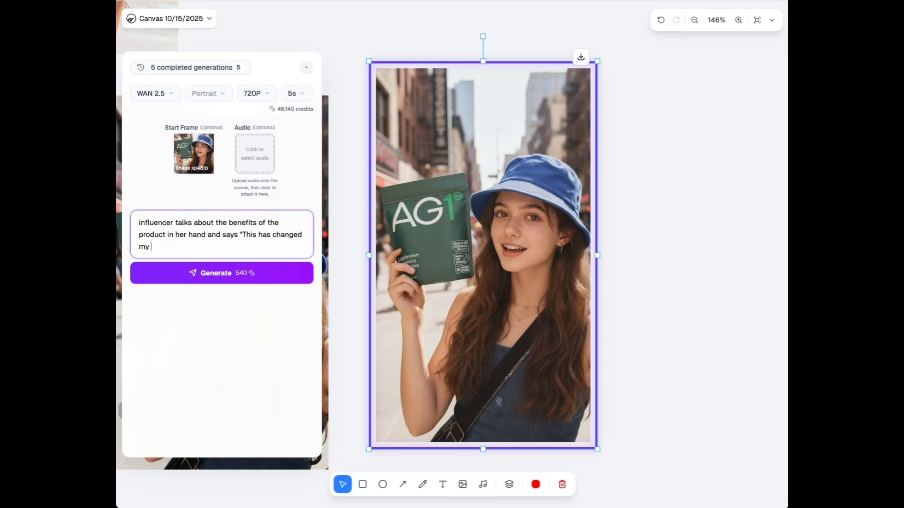
text(y gut has never felt better")
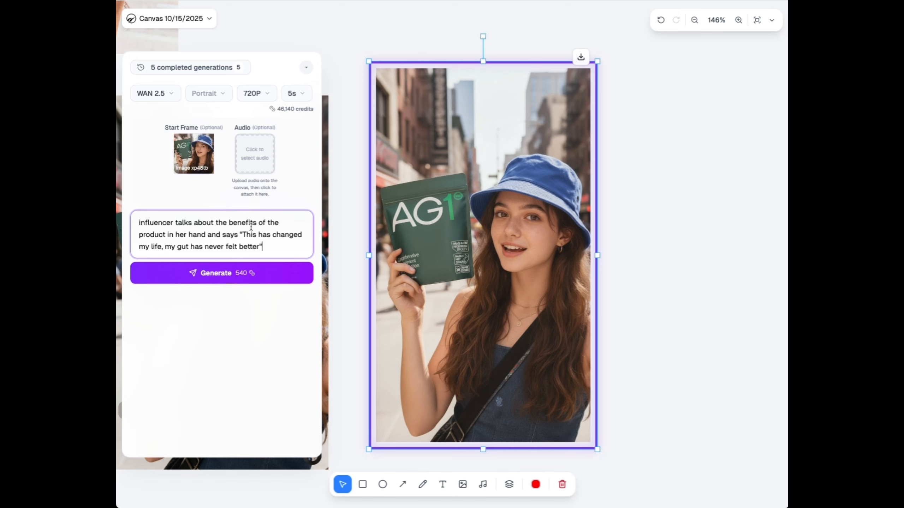
Set the WAN 2.5 video duration to 10s and generate the video
click(293, 92)
click(293, 147)
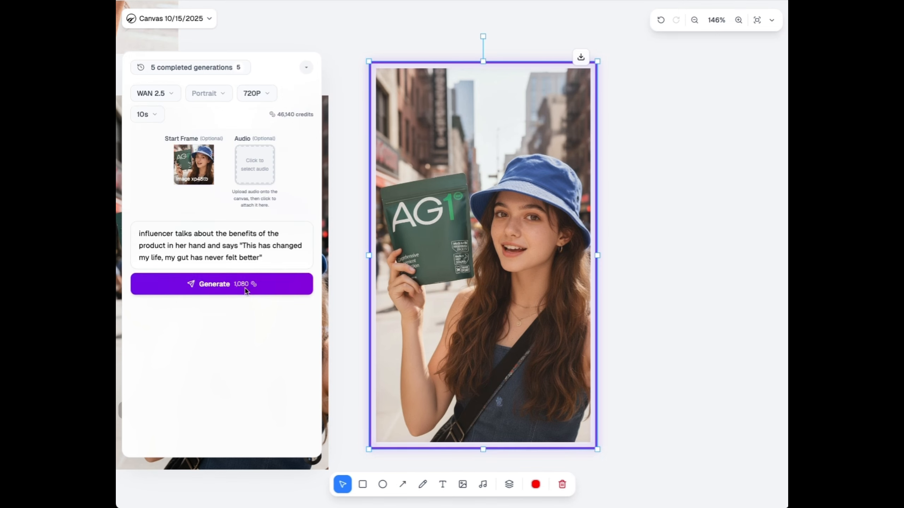
click(265, 290)
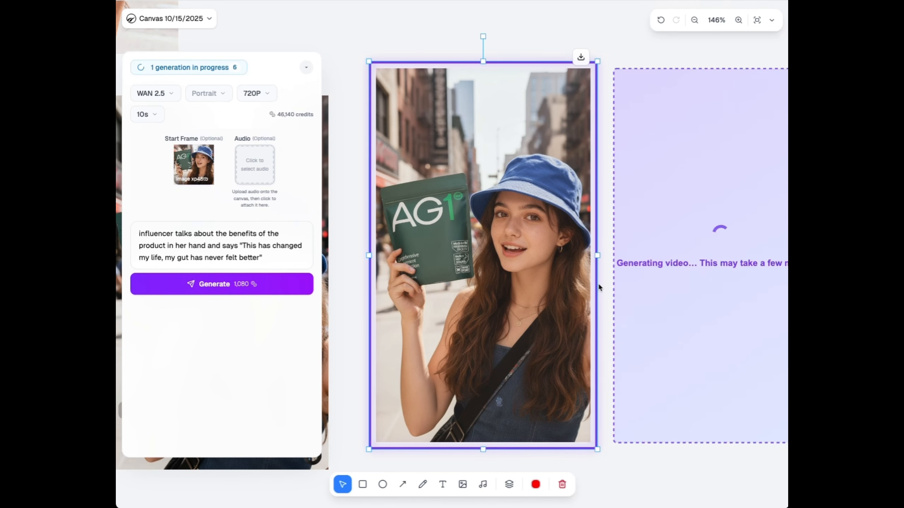
Switch the model to Veo 3.1 Fast, set the duration to 8s and generate a second video from the same portrait and prompt
click(164, 93)
scroll(183, 225, down, 5)
scroll(184, 225, up, 5)
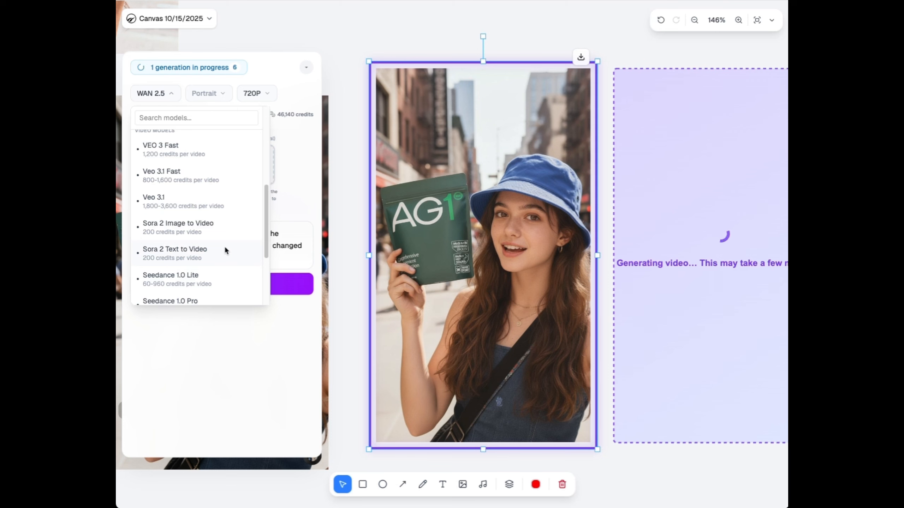
click(180, 177)
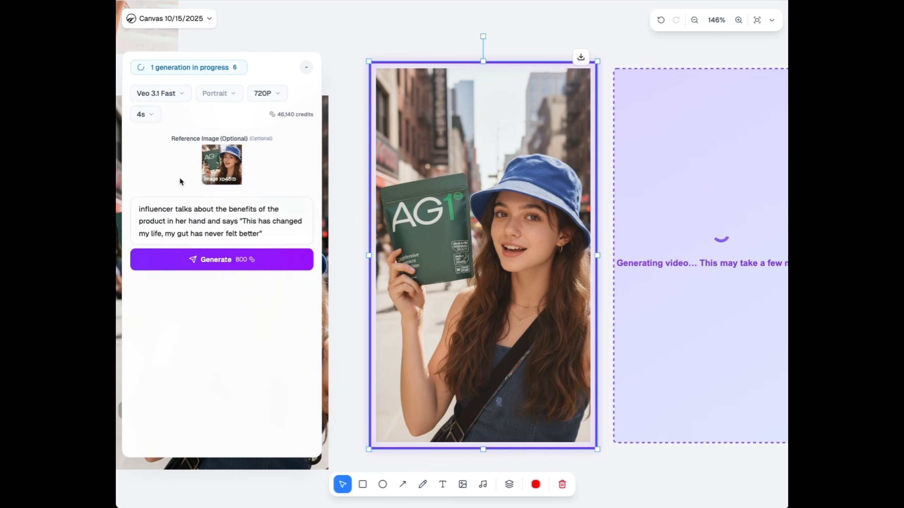
click(135, 116)
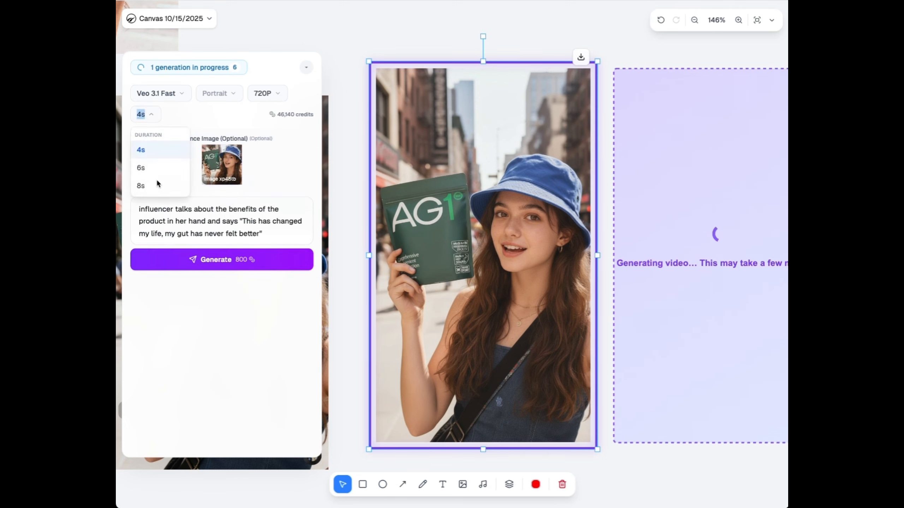
click(158, 180)
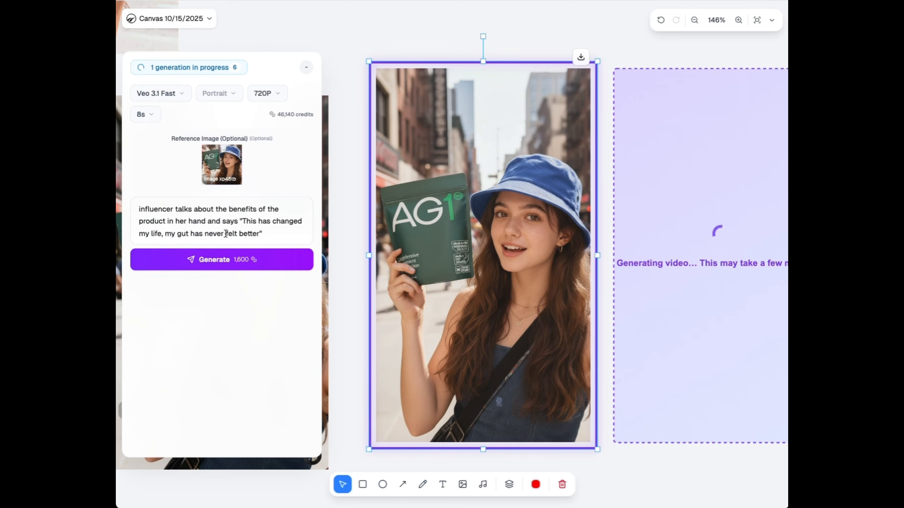
click(242, 265)
Deselect the start-frame portrait and view both pending video placeholders together on the canvas
scroll(545, 306, right, 3)
scroll(545, 307, down, 2)
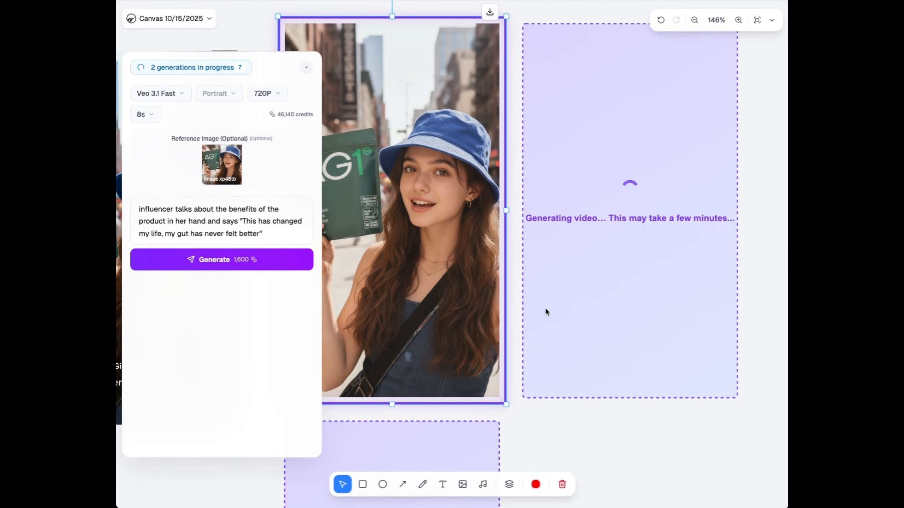
click(569, 404)
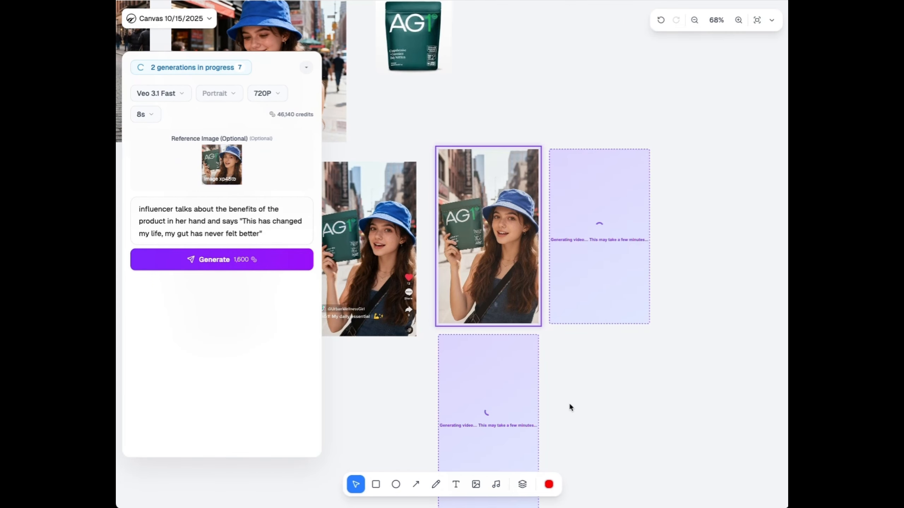
scroll(595, 399, down, 3)
scroll(595, 398, left, 3)
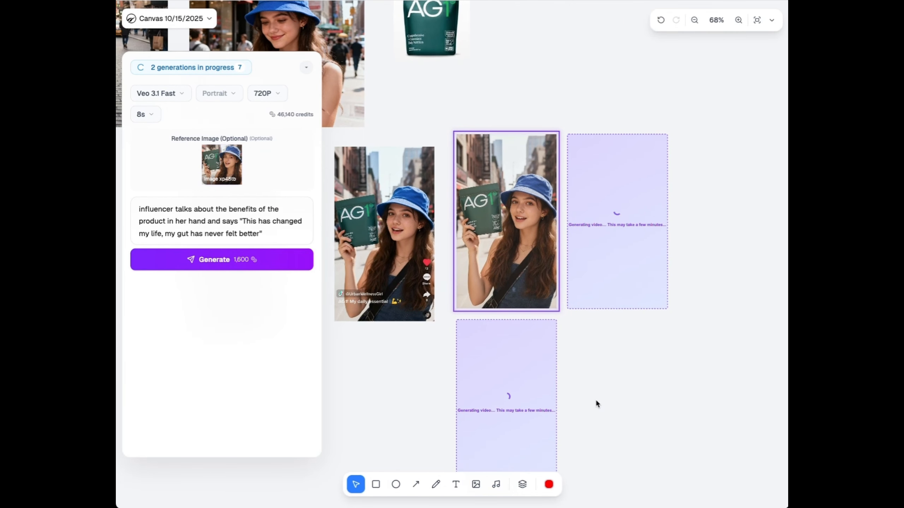
scroll(595, 398, right, 2)
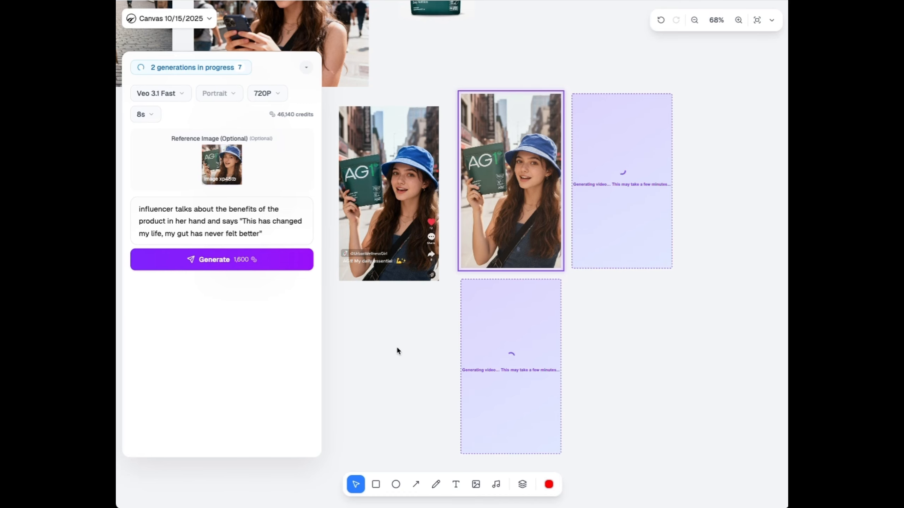
scroll(489, 360, right, 1)
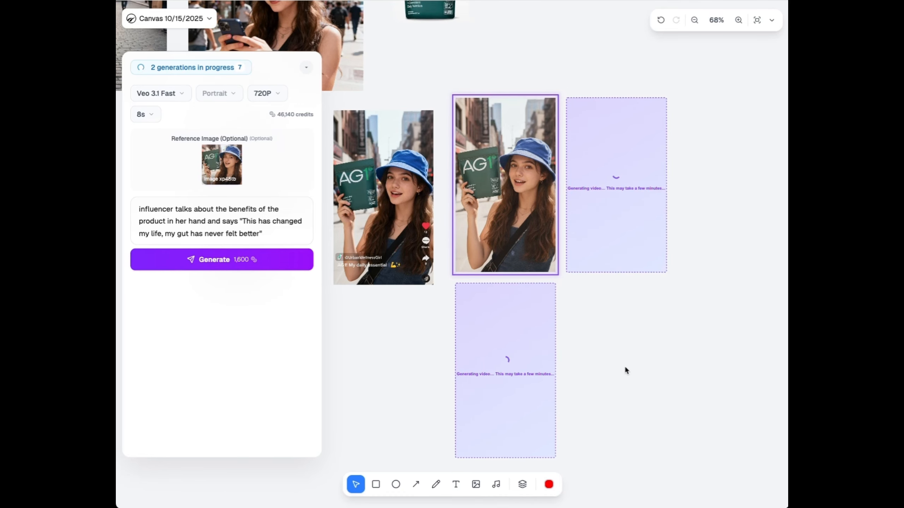
drag(624, 365, 618, 383)
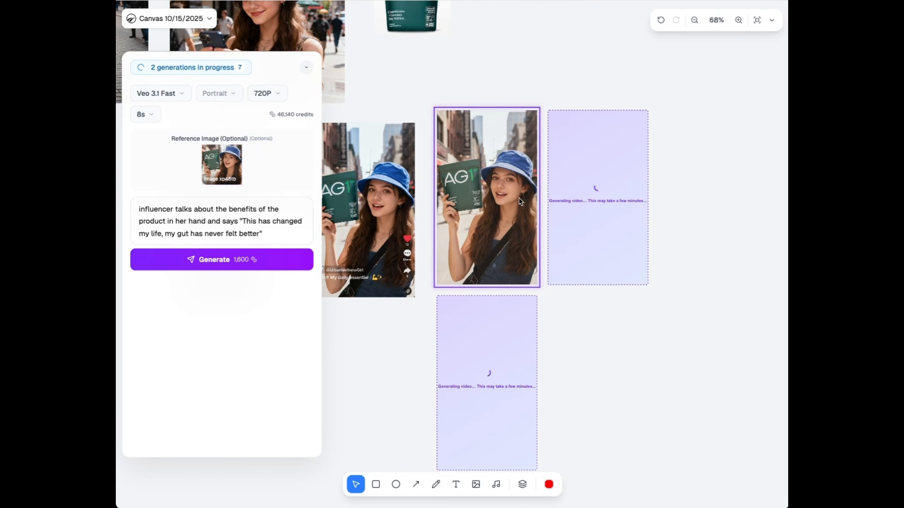
Compare the overlay-free AG1 portrait up close with the TikTok overlay version and the other images on the canvas
scroll(468, 309, down, 3)
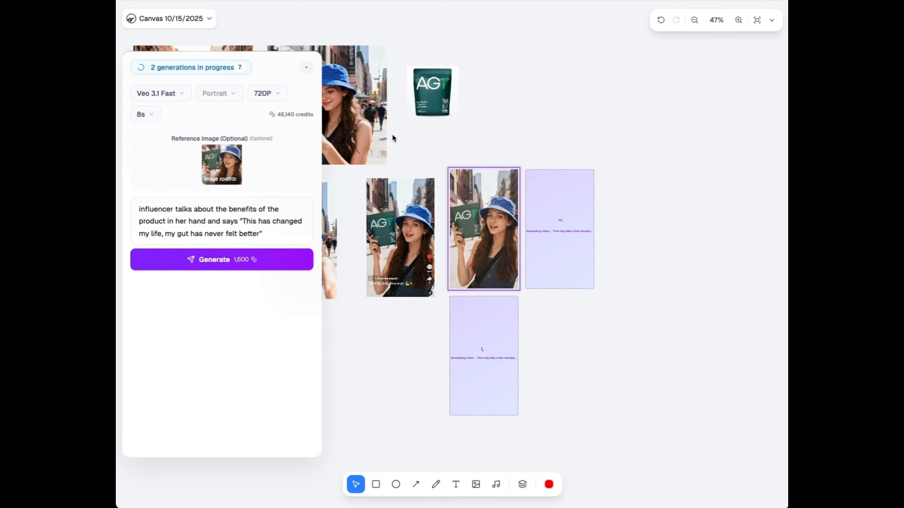
scroll(527, 212, up, 7)
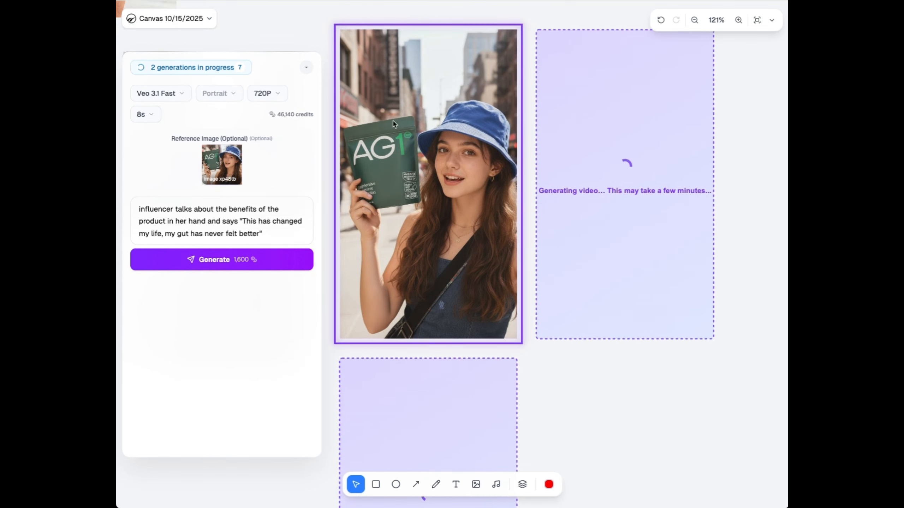
scroll(483, 191, down, 4)
drag(354, 87, 458, 116)
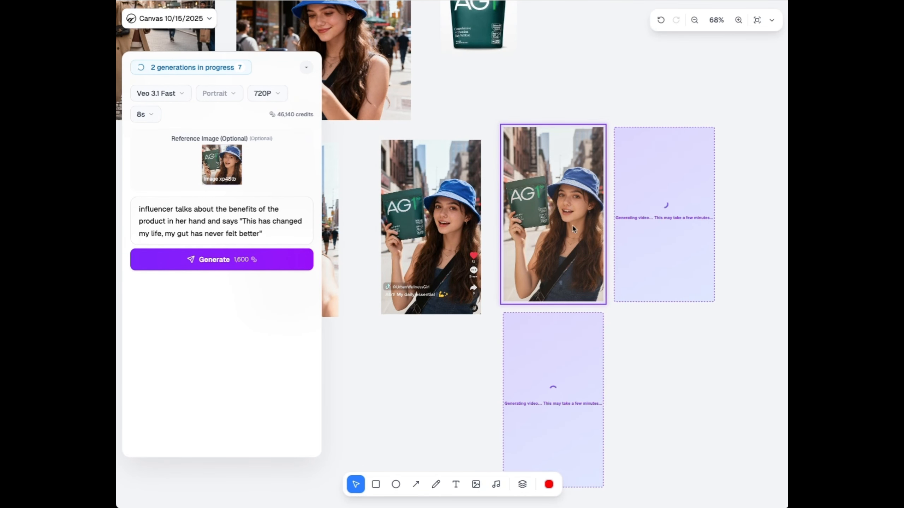
scroll(551, 255, up, 4)
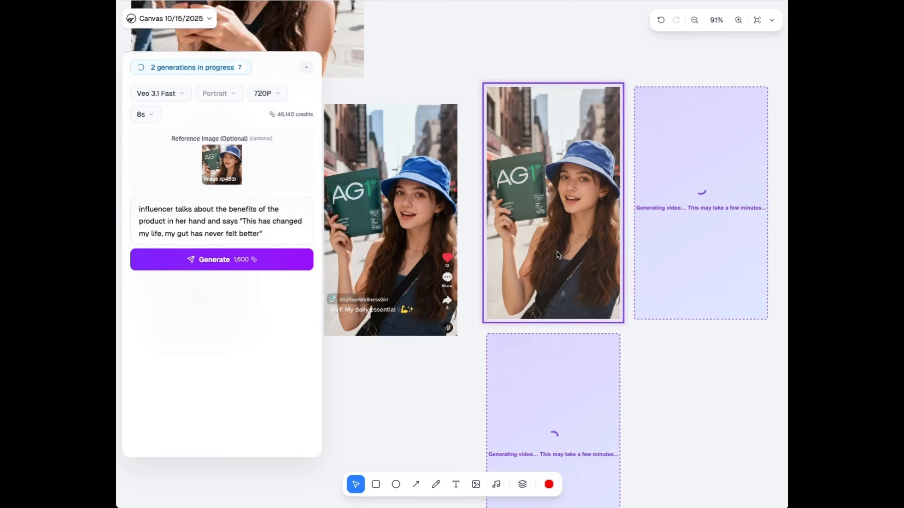
scroll(552, 257, up, 2)
scroll(552, 257, down, 3)
drag(507, 128, 555, 151)
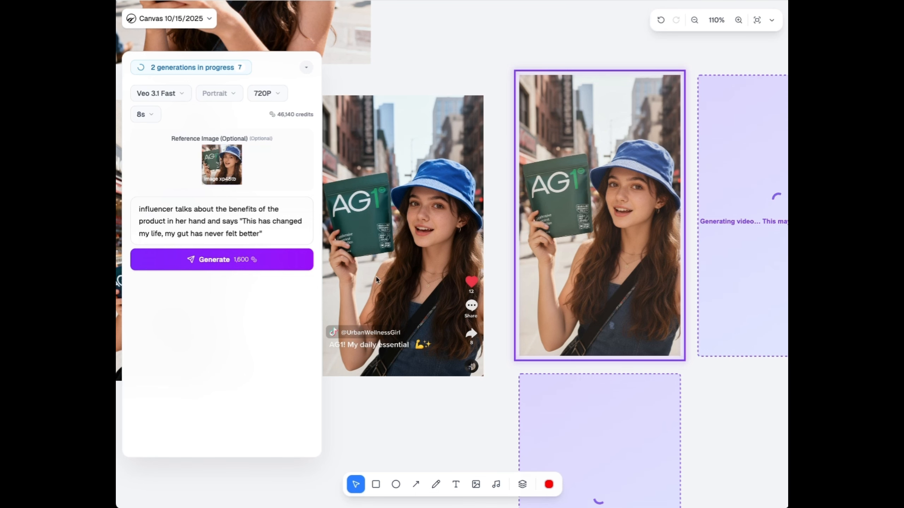
scroll(572, 255, down, 5)
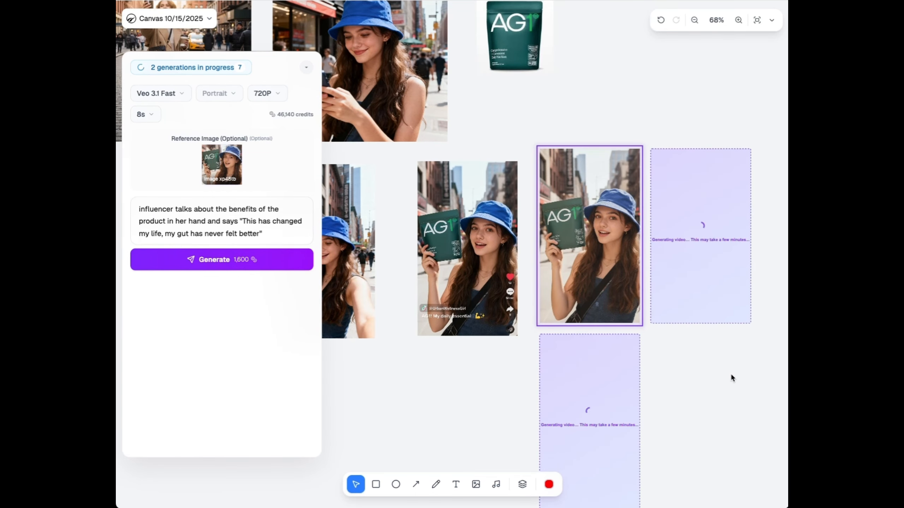
drag(730, 374, 626, 327)
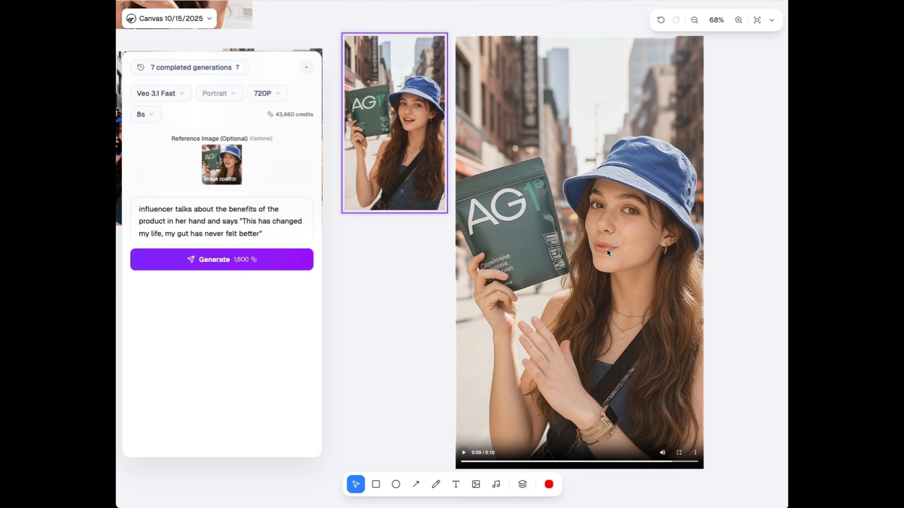
Play the generated 10-second portrait video, pause it and examine the influencer's face, hands and the AG1 package
scroll(606, 248, down, 5)
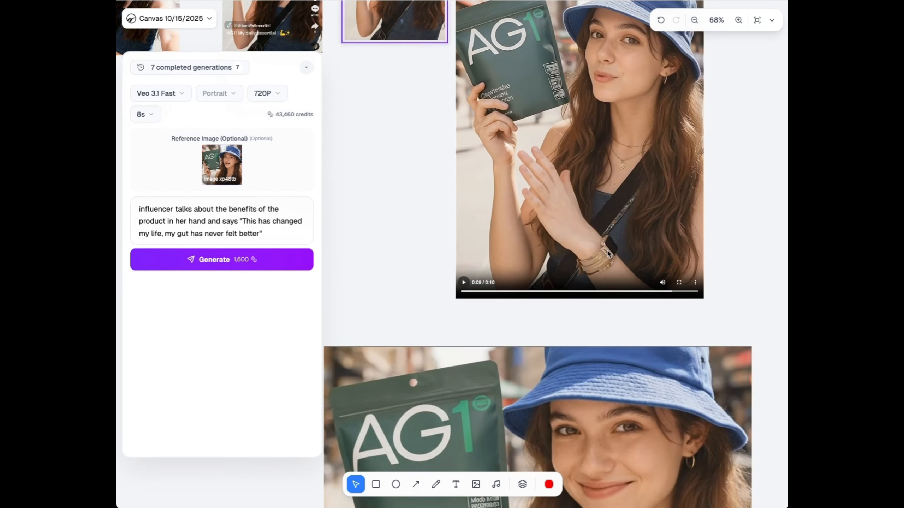
scroll(641, 388, up, 8)
scroll(642, 389, down, 3)
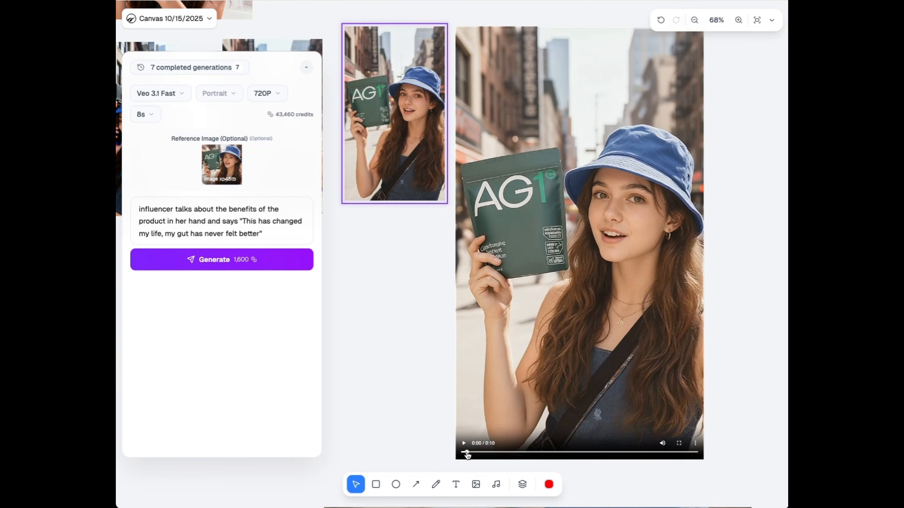
click(463, 445)
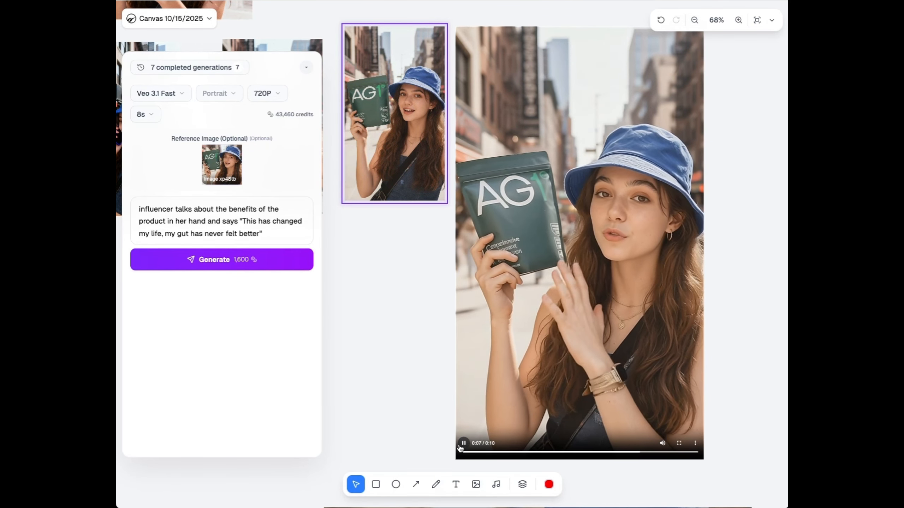
click(463, 443)
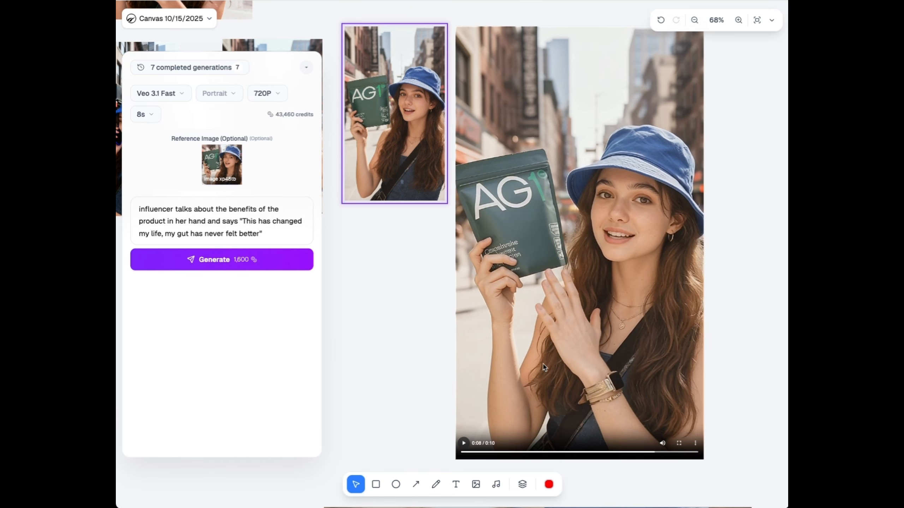
scroll(590, 368, up, 5)
scroll(572, 350, down, 3)
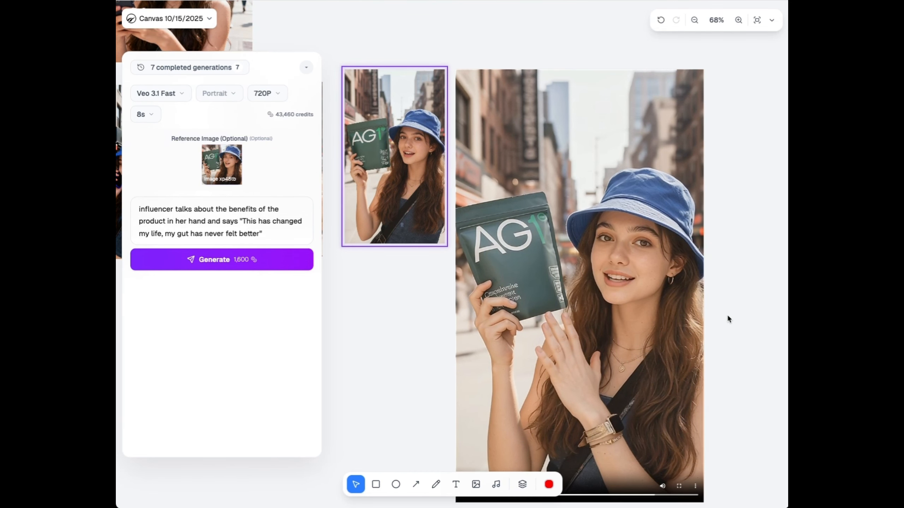
scroll(726, 320, down, 3)
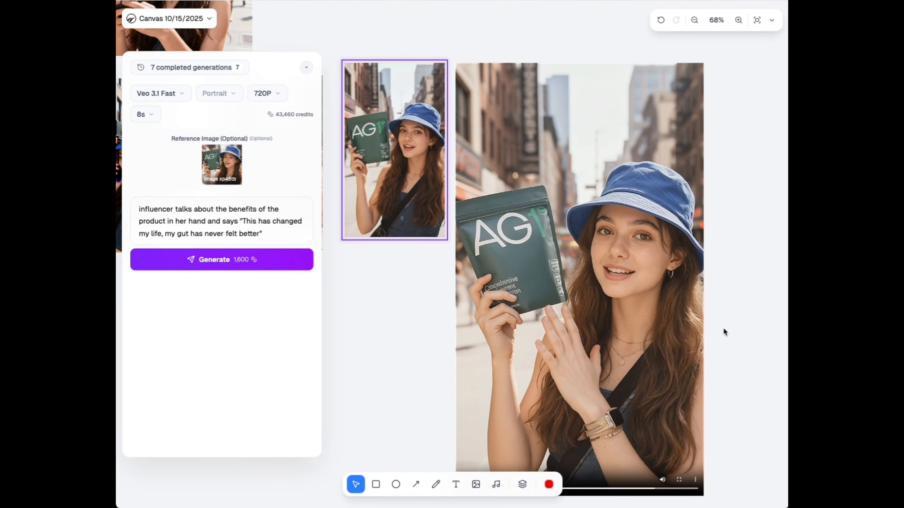
scroll(627, 296, up, 6)
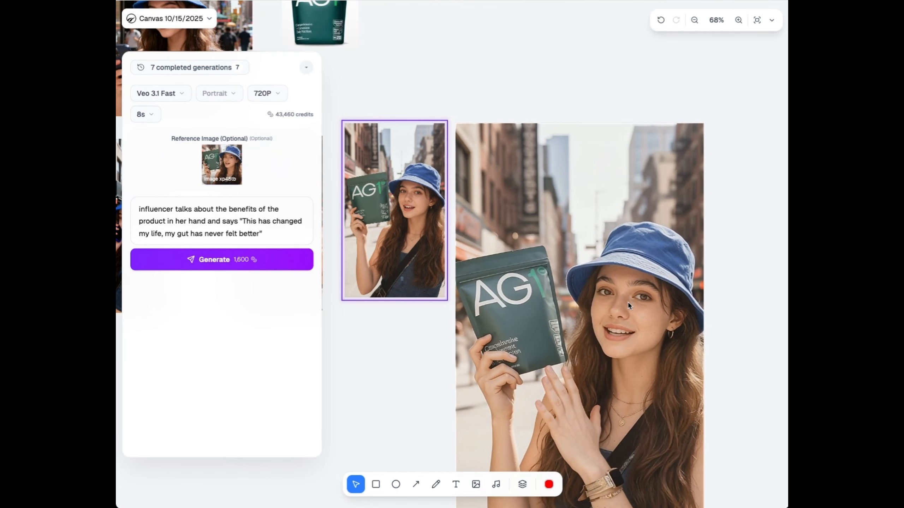
scroll(604, 297, down, 20)
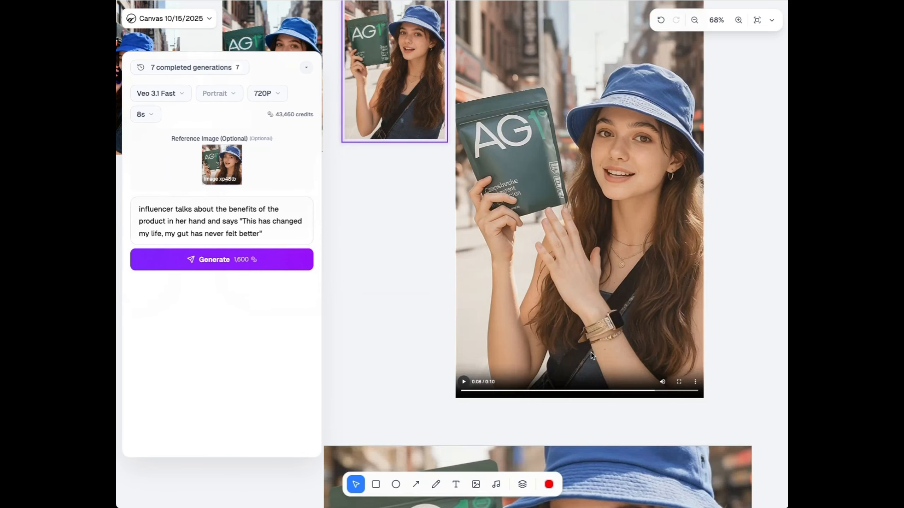
Play the generated 8-second landscape video below the portrait one to review the influencer's speech and framing
drag(475, 419, 512, 433)
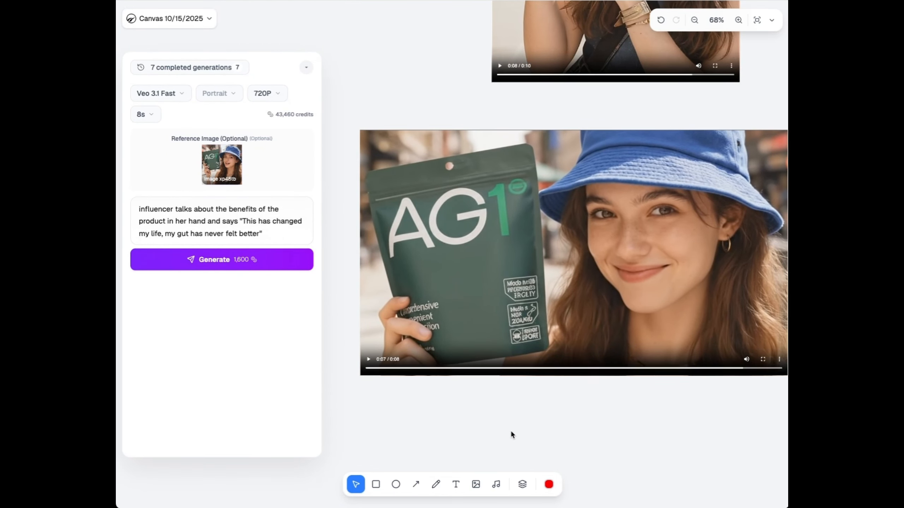
click(493, 370)
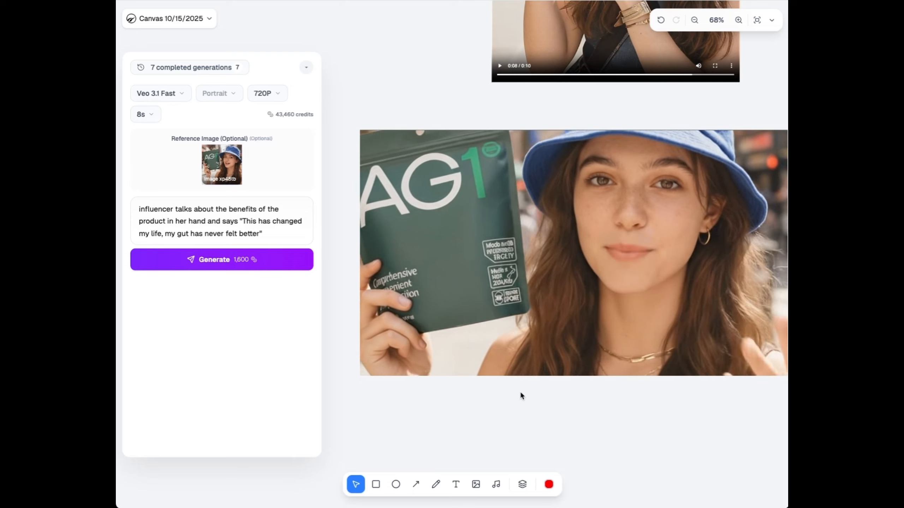
scroll(568, 415, right, 1)
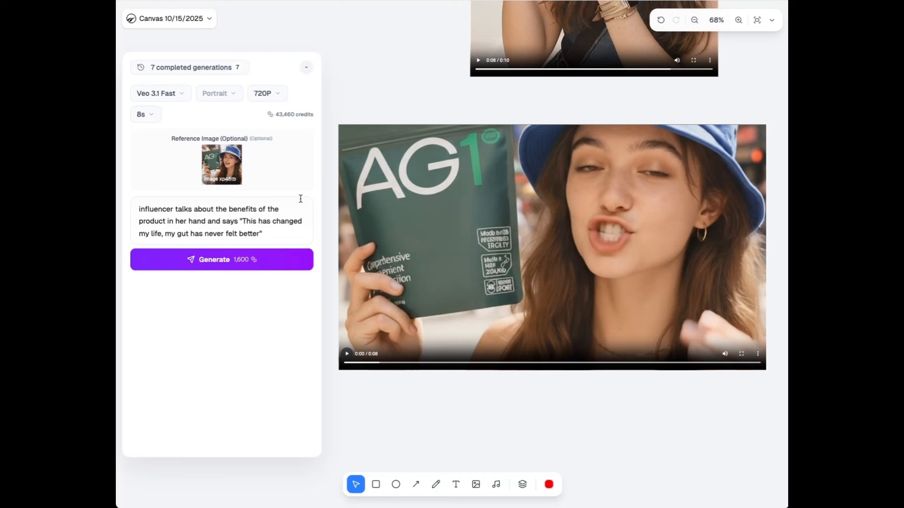
Briefly replay the landscape video's opening, then examine the package label, face and clothing in the overlay-free source portrait up close
click(346, 354)
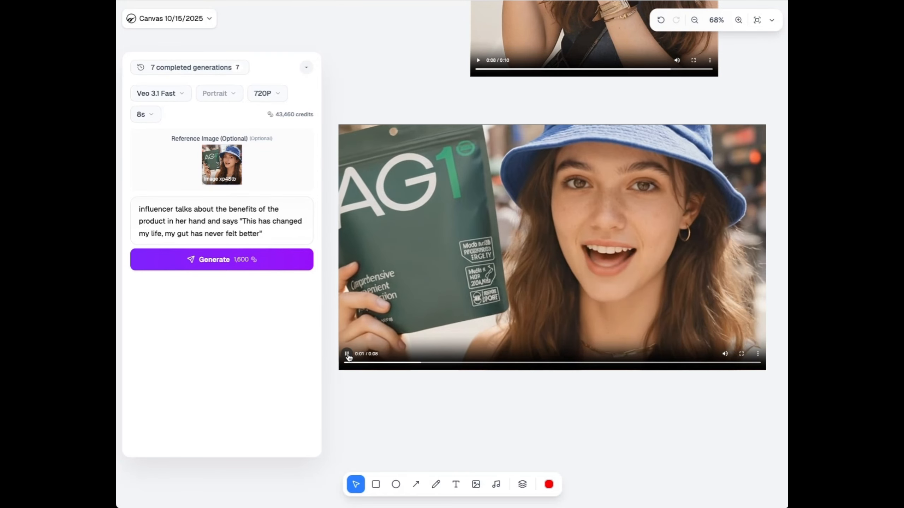
scroll(513, 327, up, 10)
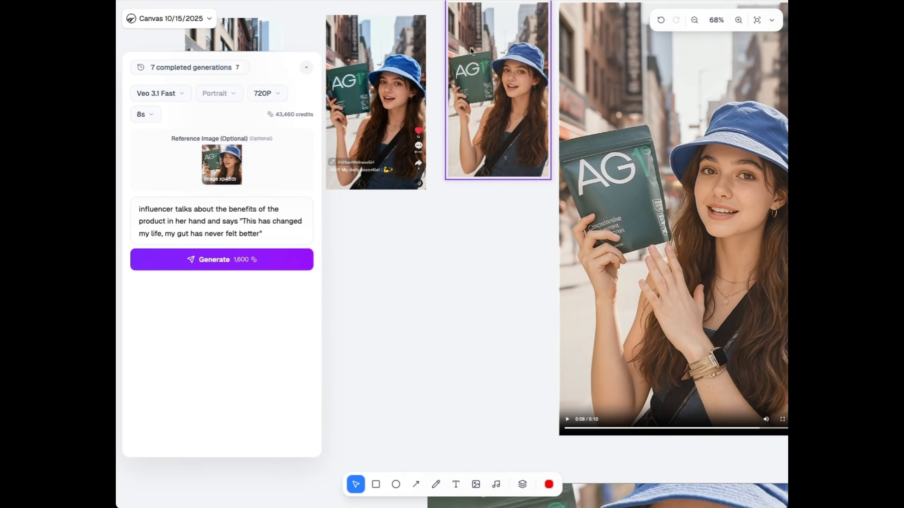
scroll(469, 92, up, 5)
scroll(470, 95, up, 8)
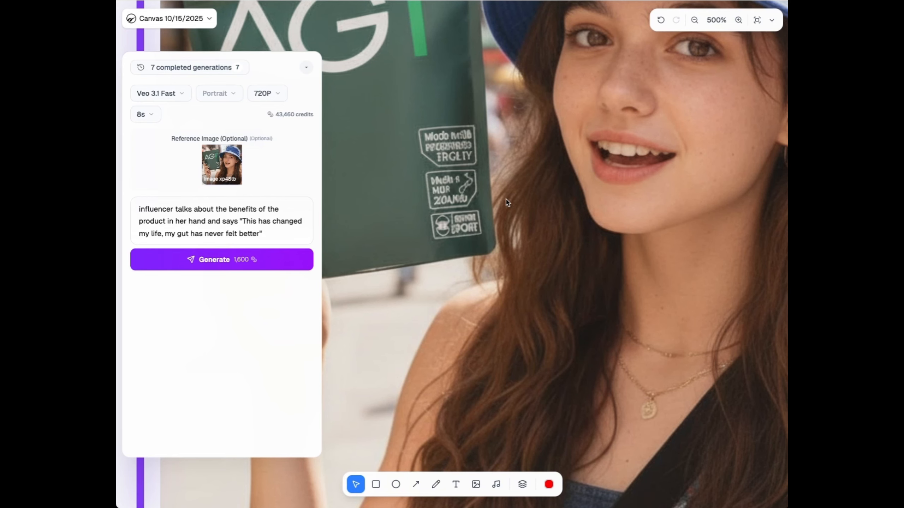
scroll(503, 194, up, 2)
scroll(491, 206, up, 3)
scroll(482, 216, down, 10)
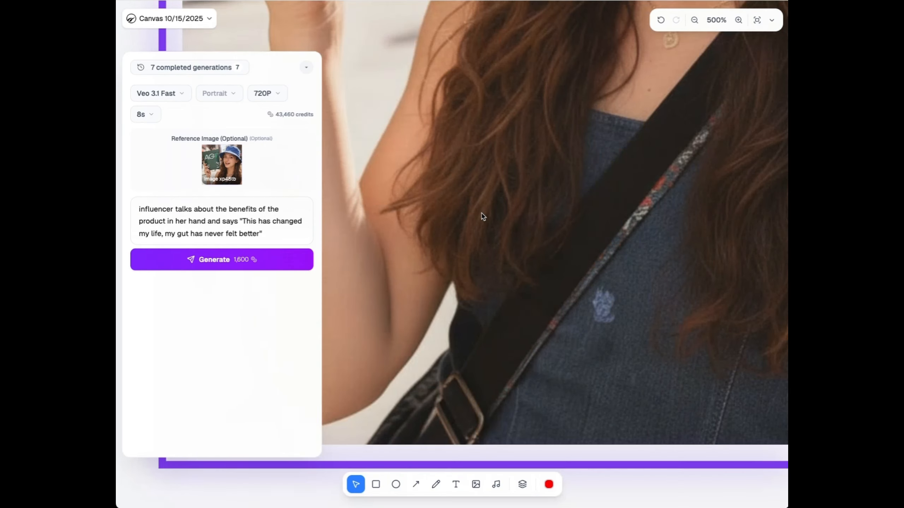
scroll(482, 215, up, 12)
scroll(493, 197, right, 12)
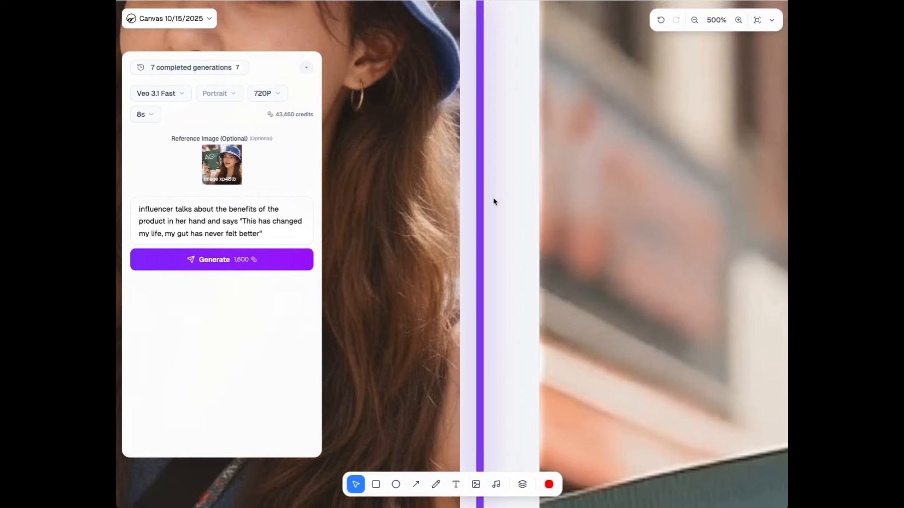
scroll(494, 199, down, 12)
scroll(494, 199, left, 10)
Examine the AG1 package lettering and badges in the paused landscape video, at close range and from farther out
scroll(488, 208, down, 10)
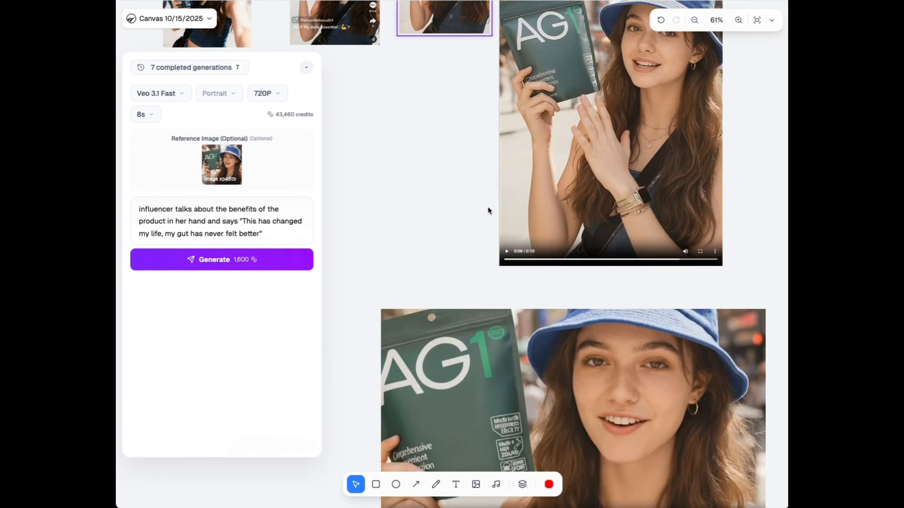
scroll(489, 210, up, 2)
scroll(534, 267, down, 5)
scroll(534, 266, right, 5)
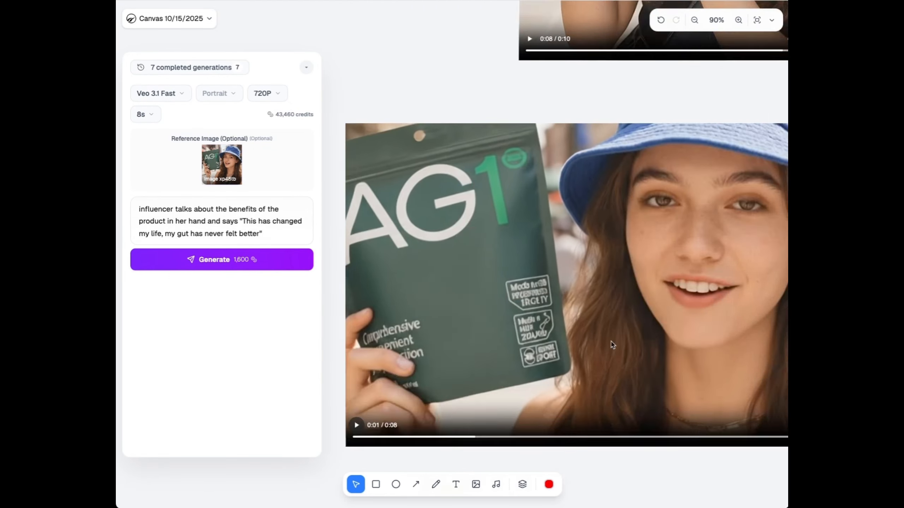
scroll(605, 320, down, 7)
scroll(641, 359, up, 5)
scroll(642, 359, left, 5)
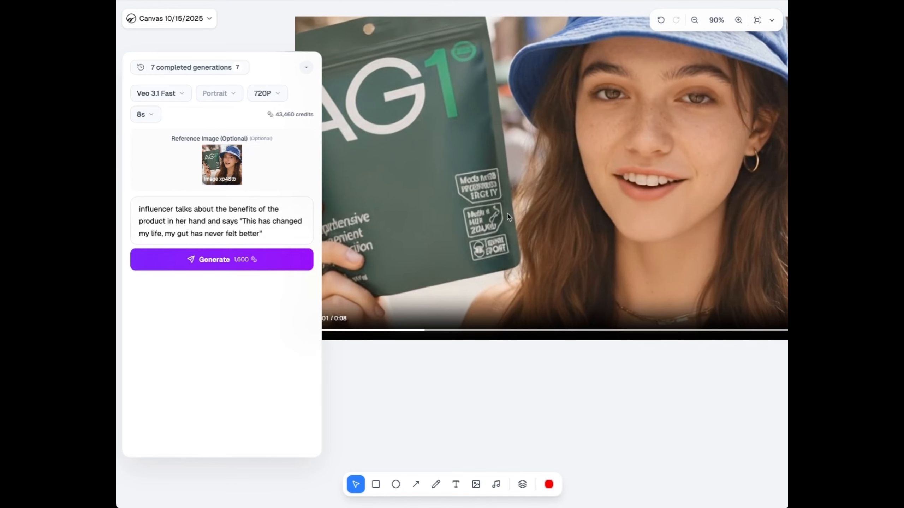
scroll(508, 217, down, 5)
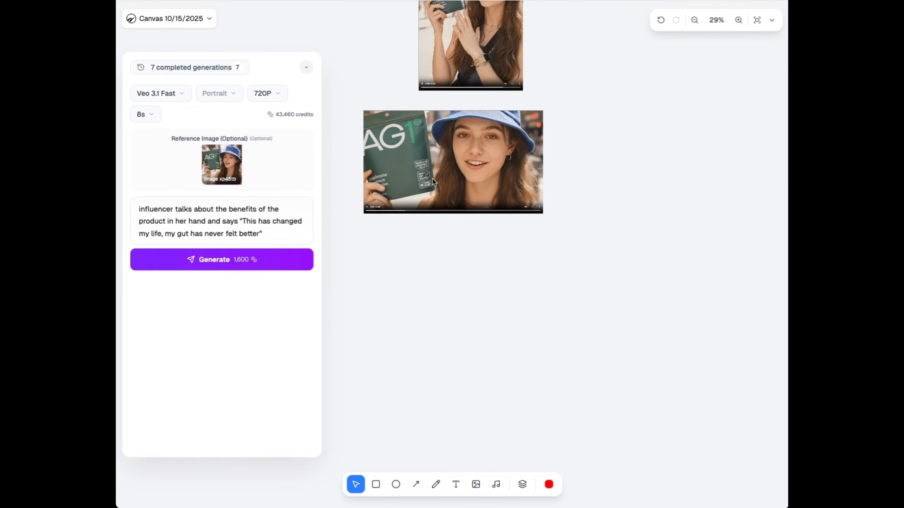
scroll(407, 139, up, 3)
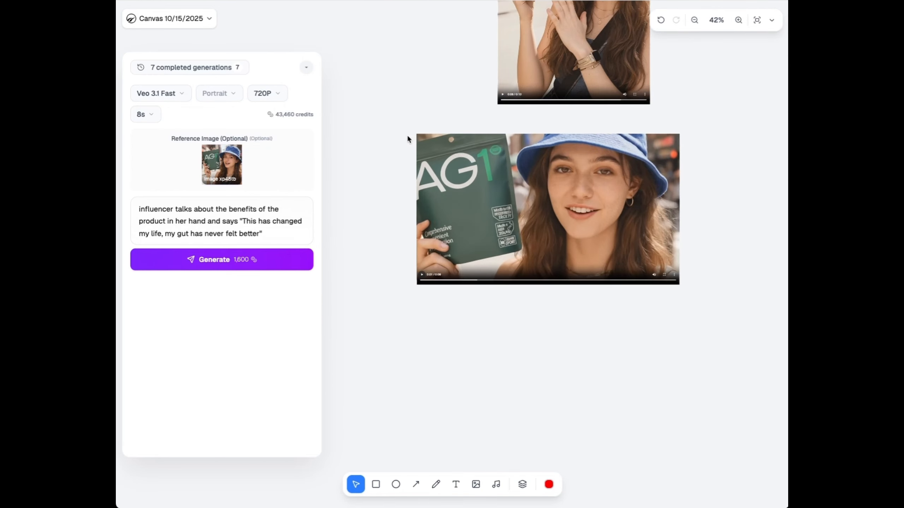
drag(550, 347, 510, 377)
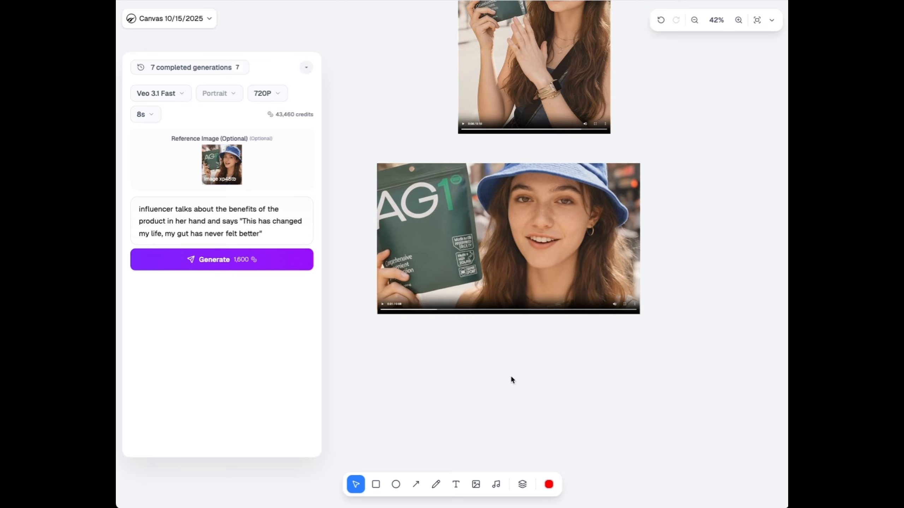
Examine the package label in the TikTok overlay portrait and the small badges on the original AG1 product image up close
scroll(427, 285, up, 10)
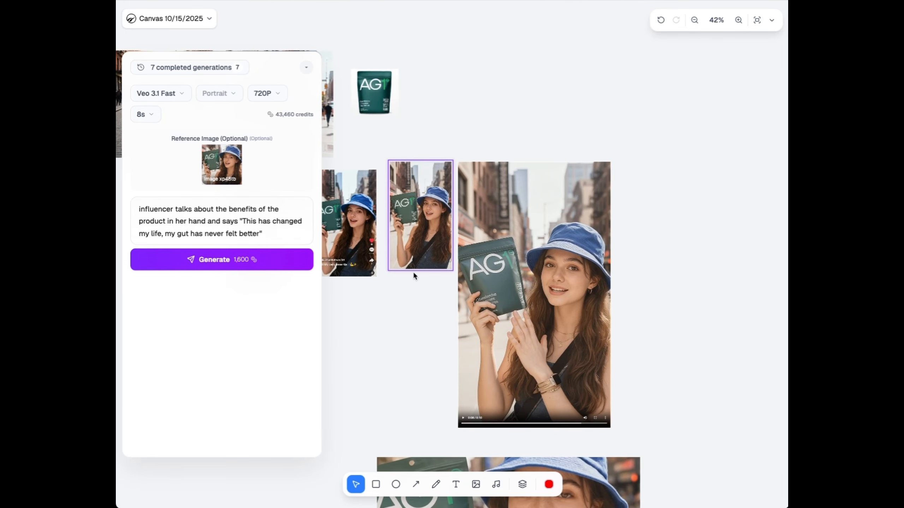
scroll(413, 272, left, 4)
scroll(459, 205, up, 5)
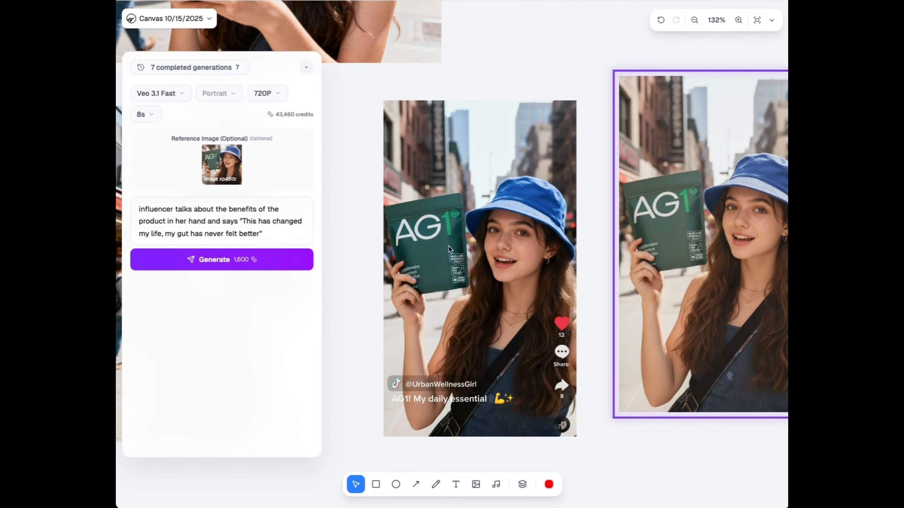
scroll(464, 263, down, 3)
scroll(553, 73, up, 5)
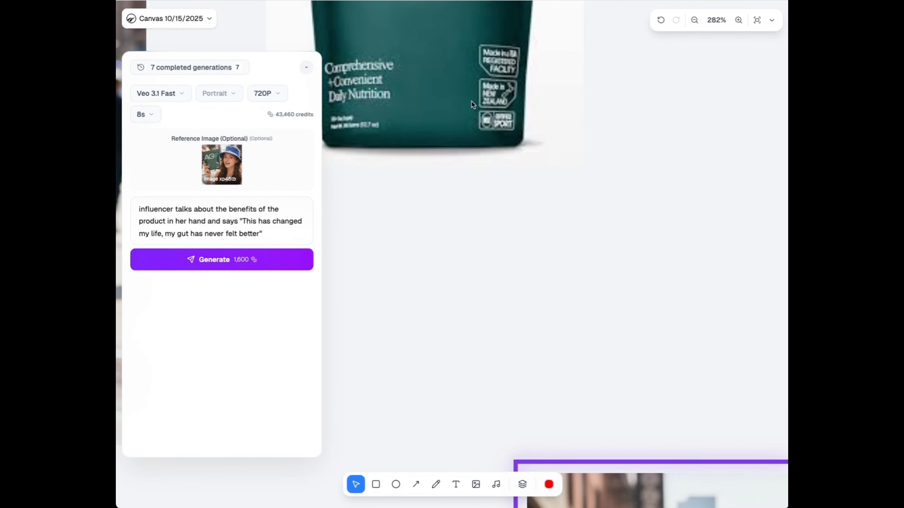
scroll(502, 93, up, 3)
scroll(502, 95, down, 3)
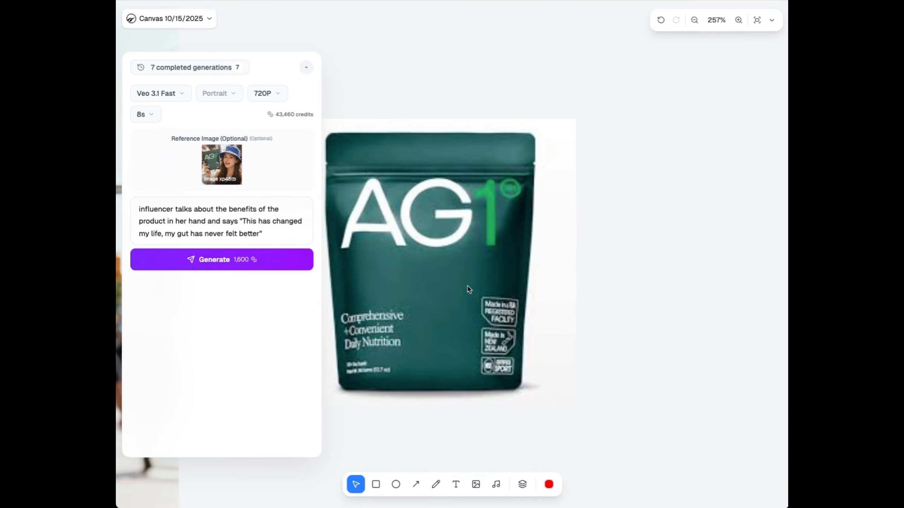
scroll(494, 341, up, 3)
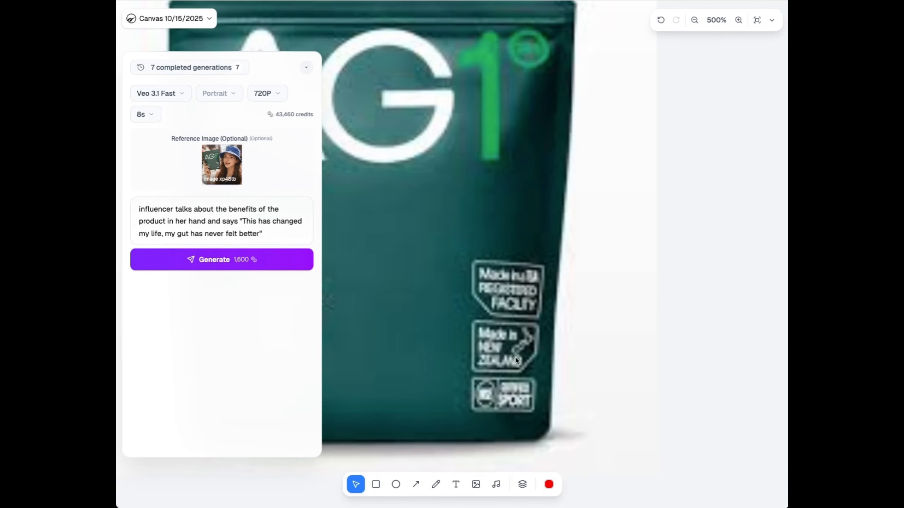
Compare the portrait and landscape videos with each other and with the source images on the canvas
scroll(515, 357, down, 10)
scroll(499, 332, down, 12)
scroll(533, 311, up, 15)
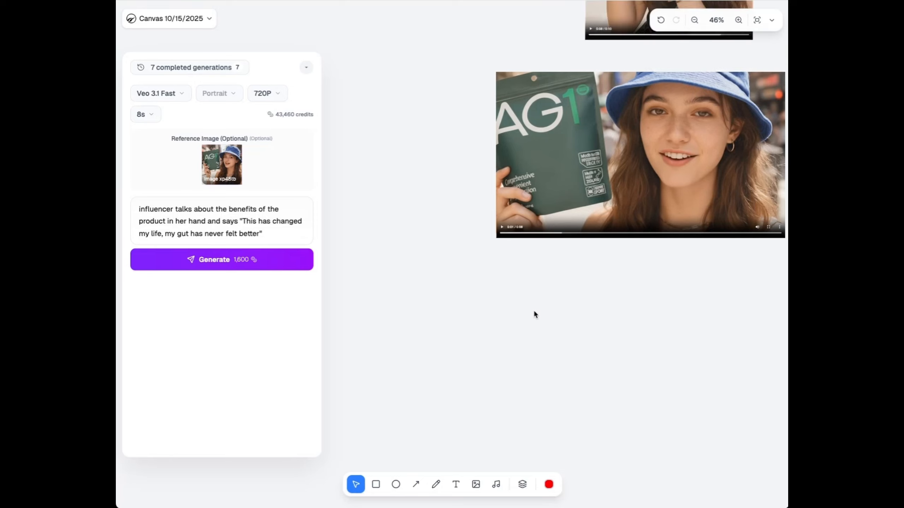
scroll(528, 289, down, 5)
scroll(514, 235, down, 8)
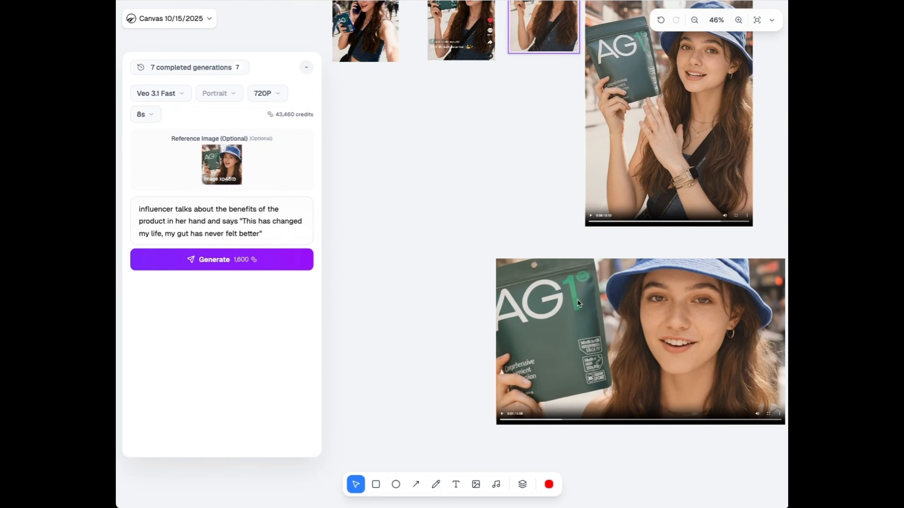
scroll(383, 169, up, 5)
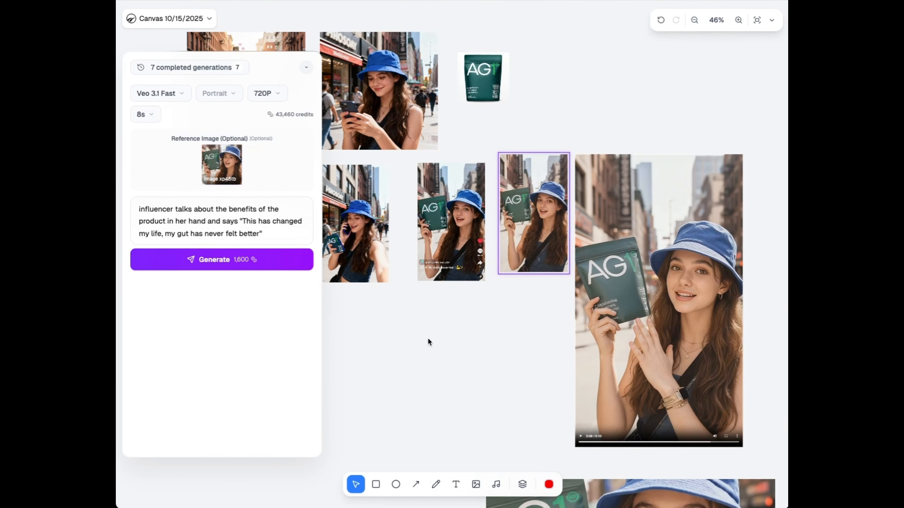
scroll(585, 275, down, 3)
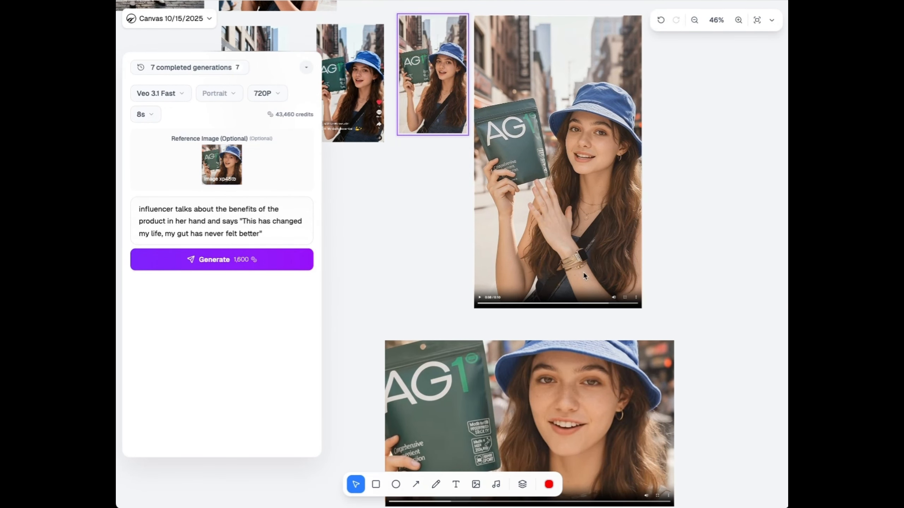
scroll(684, 344, down, 3)
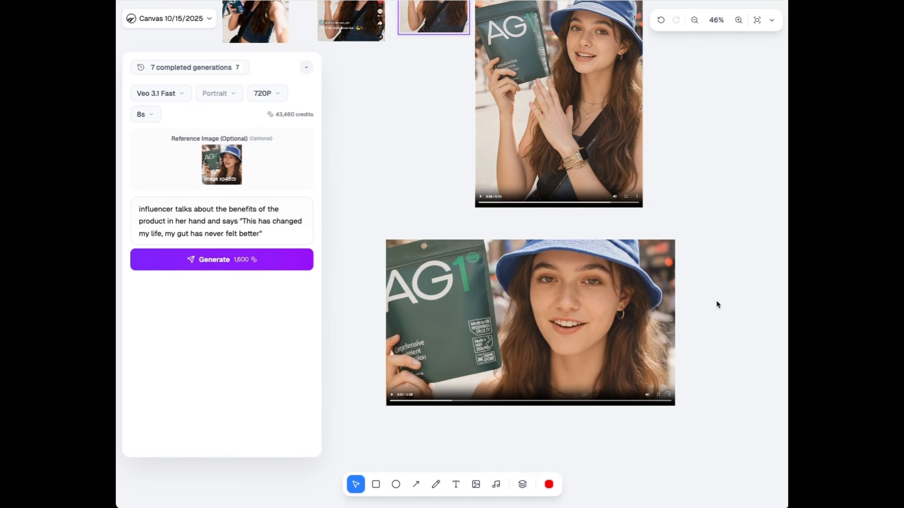